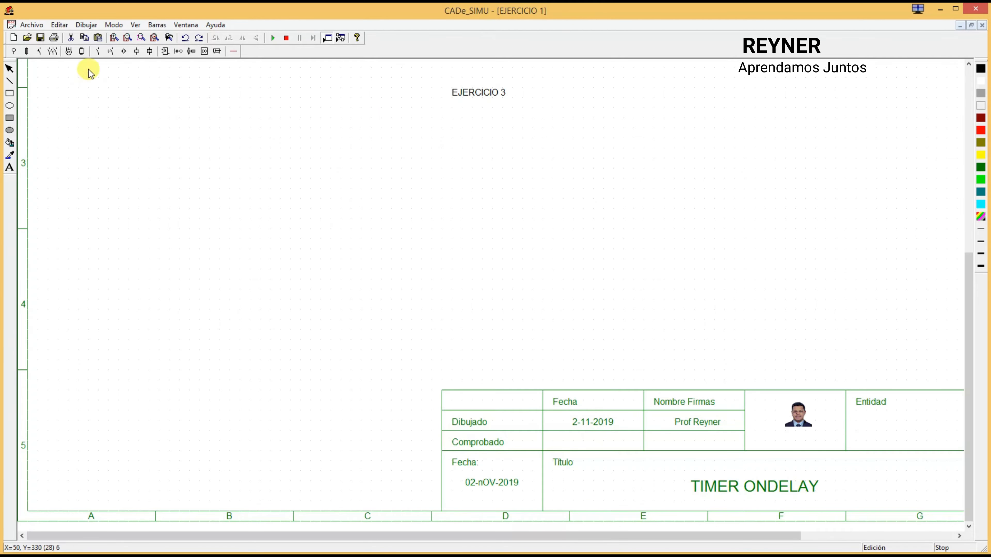
# Step: Place a phase supply terminal L above the circuit area, below and to the left of the EJERCICIO 3 title
pyautogui.click(16, 51)
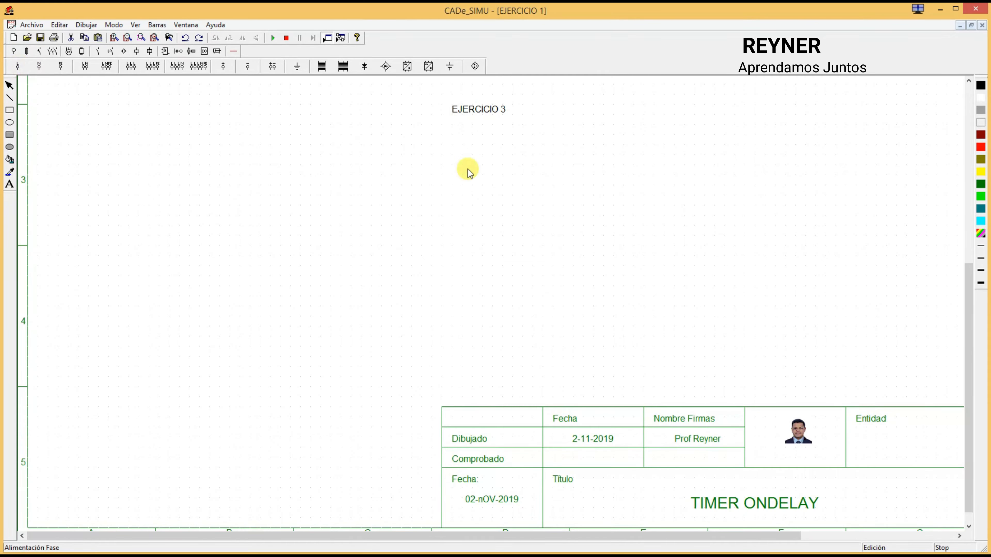
pyautogui.click(19, 66)
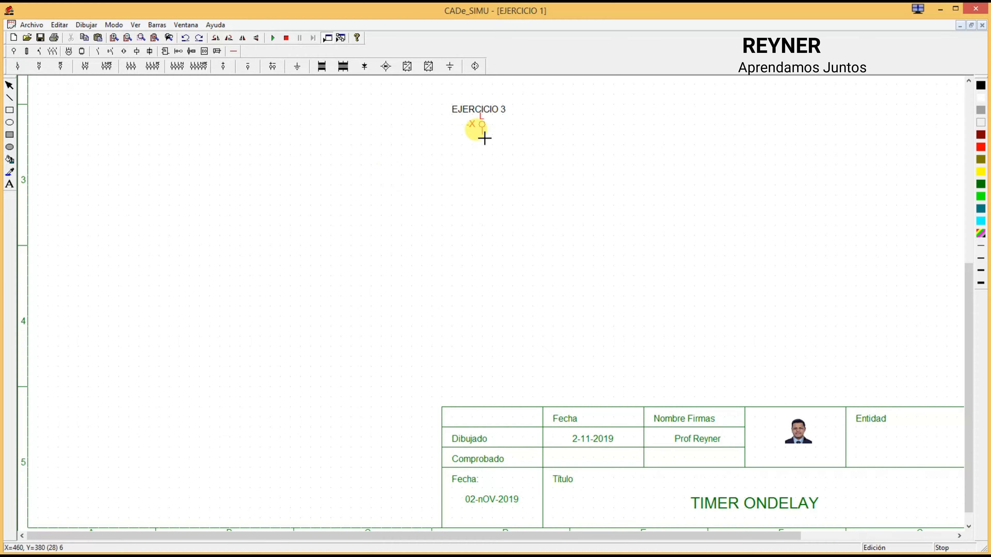
pyautogui.click(475, 166)
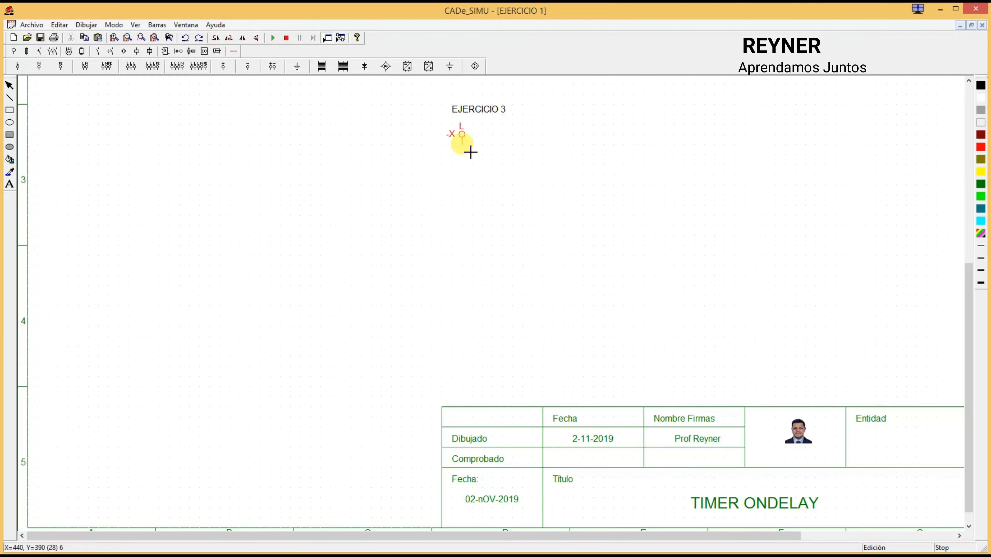
pyautogui.click(386, 145)
# Step: Place a neutral supply terminal N well below terminal L and turn it upside down so its connection faces up
pyautogui.click(39, 67)
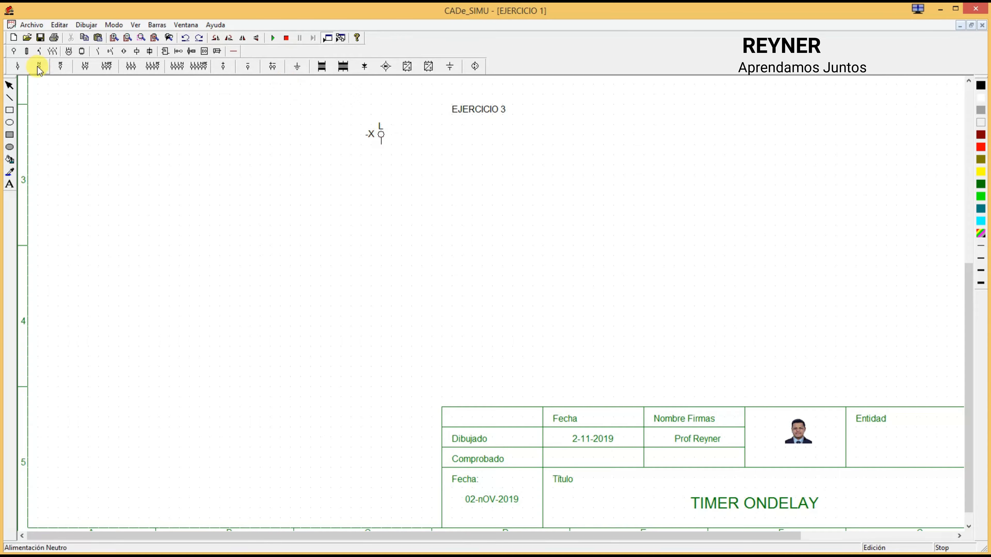
pyautogui.click(385, 366)
pyautogui.click(385, 366)
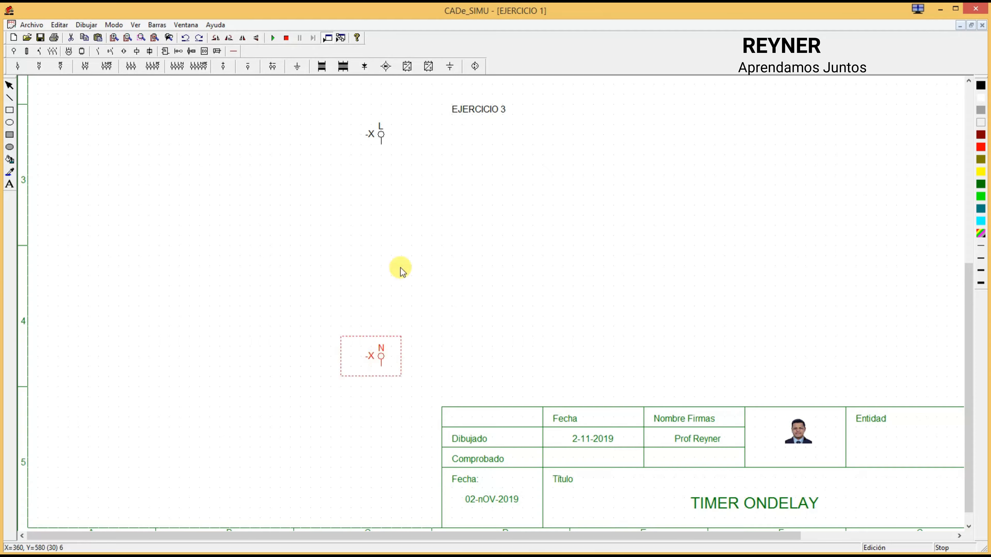
pyautogui.click(232, 37)
pyautogui.click(232, 37)
pyautogui.click(375, 181)
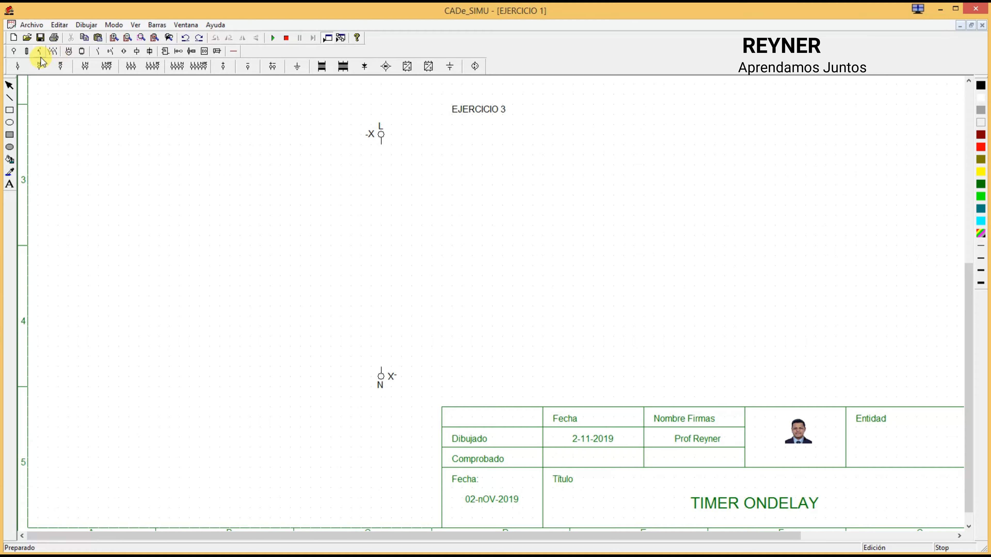
# Step: Place a normally open switch (Interruptor NA) directly below the L terminal
pyautogui.click(110, 54)
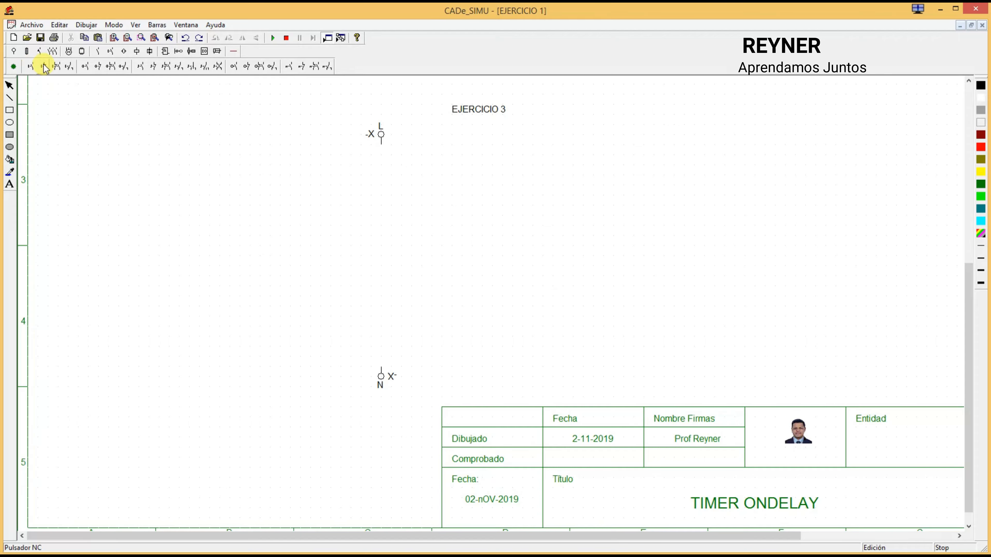
pyautogui.click(140, 67)
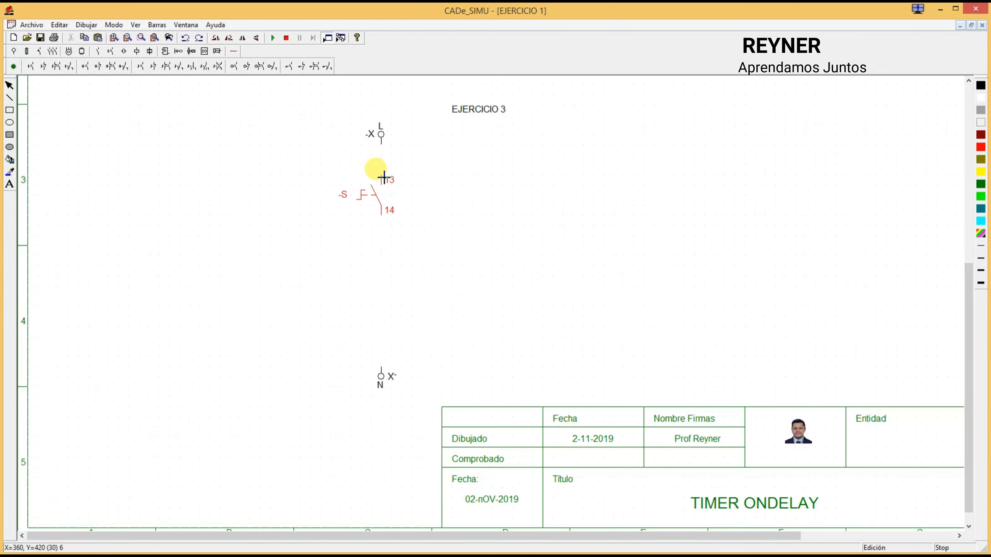
pyautogui.click(383, 178)
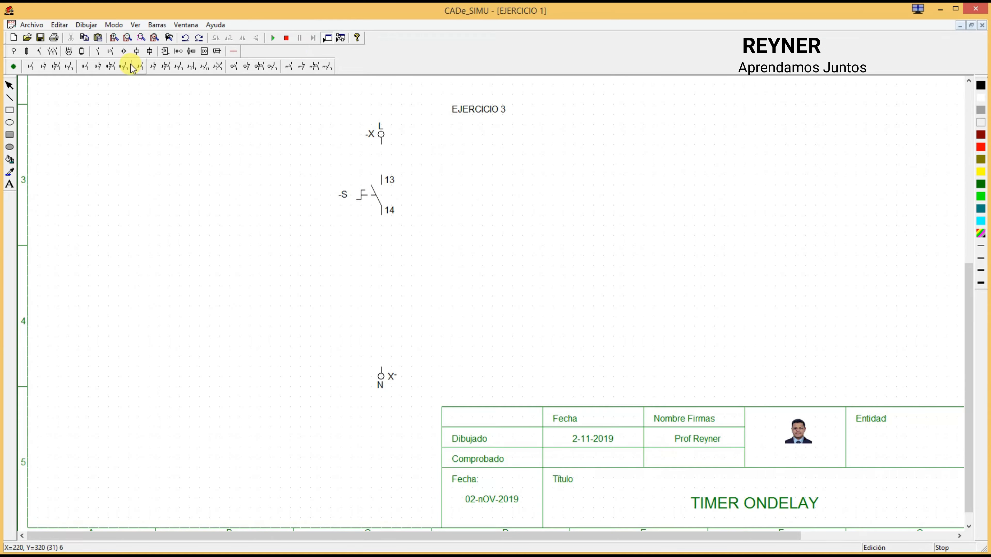
# Step: Place an on-delay timer coil (Temporizador a la conexión) between the switch and the N terminal, aligned vertically with them
pyautogui.click(138, 51)
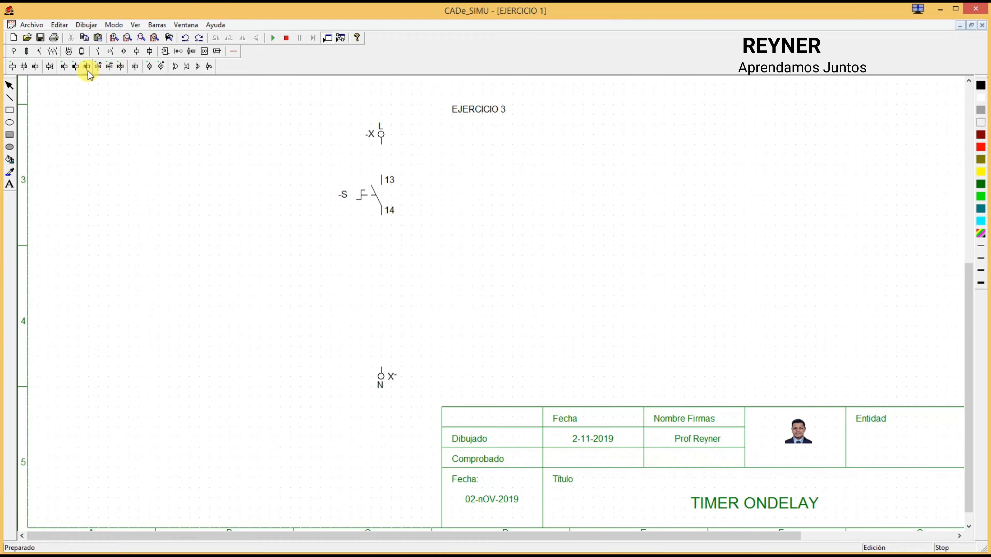
pyautogui.click(65, 68)
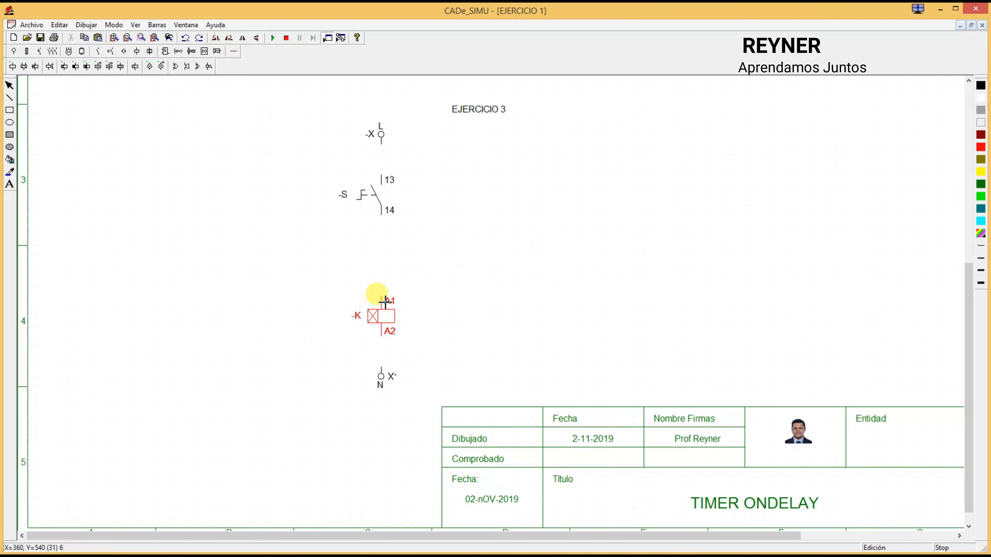
pyautogui.click(386, 301)
pyautogui.rightClick(437, 241)
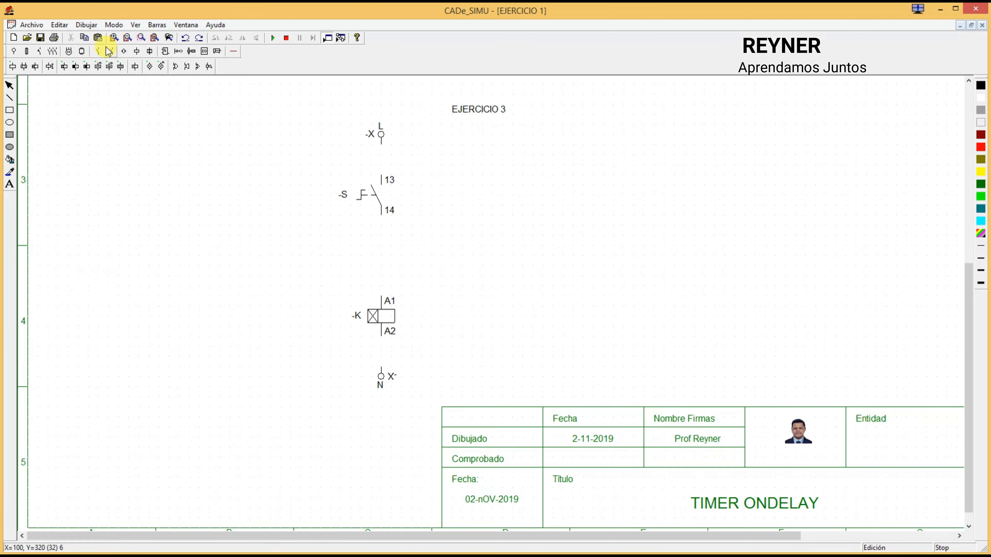
# Step: Place a normally open on-delay timer contact (Con. Conexión NA) to the right of the switch, at the same height
pyautogui.click(99, 52)
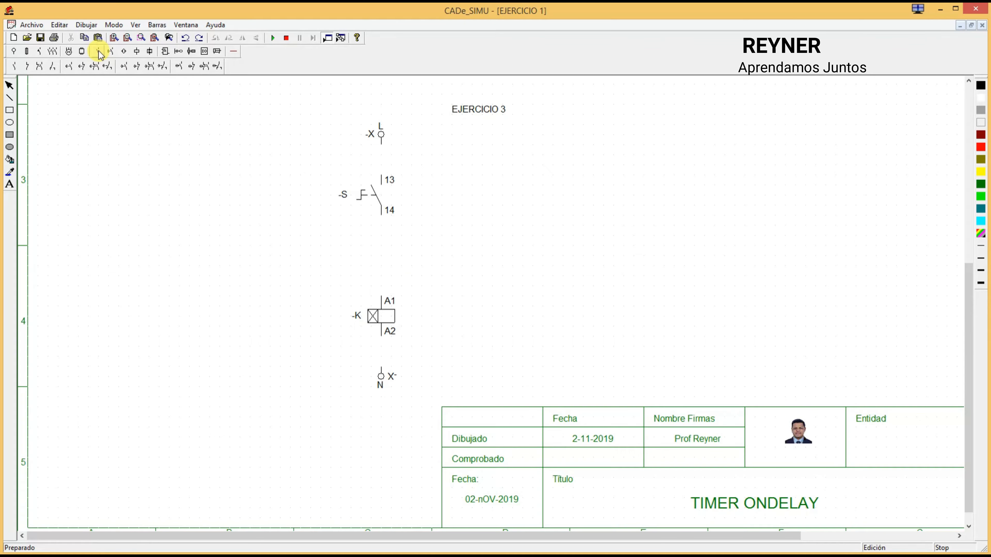
pyautogui.click(72, 67)
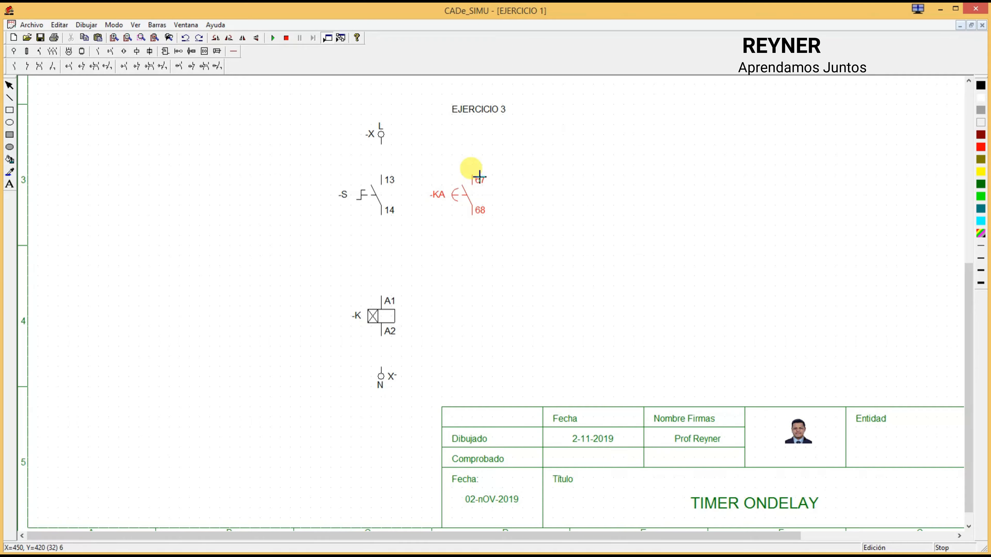
pyautogui.click(479, 177)
pyautogui.rightClick(524, 149)
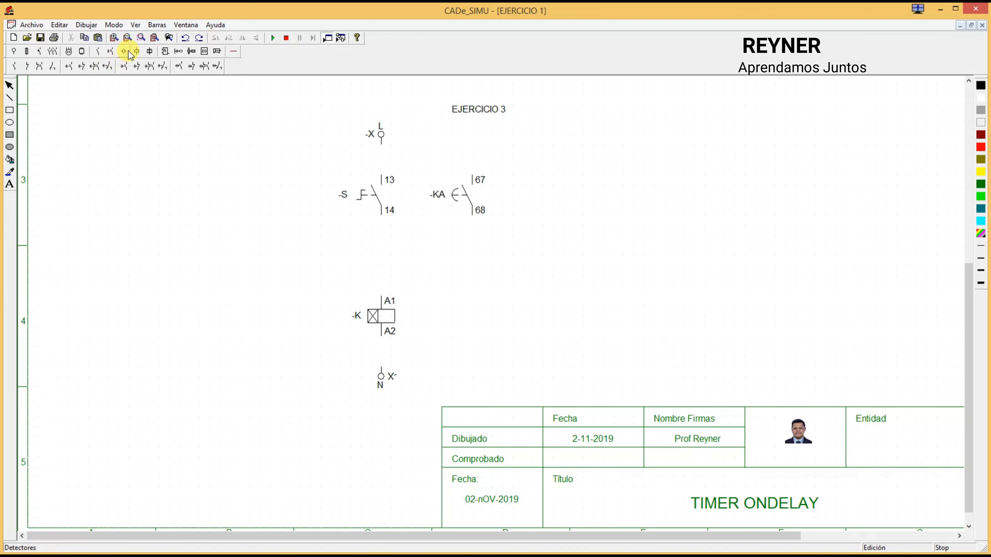
# Step: Place three flashing pilot lights in a row level with the timer coil, the first one below the timed contact
pyautogui.click(137, 52)
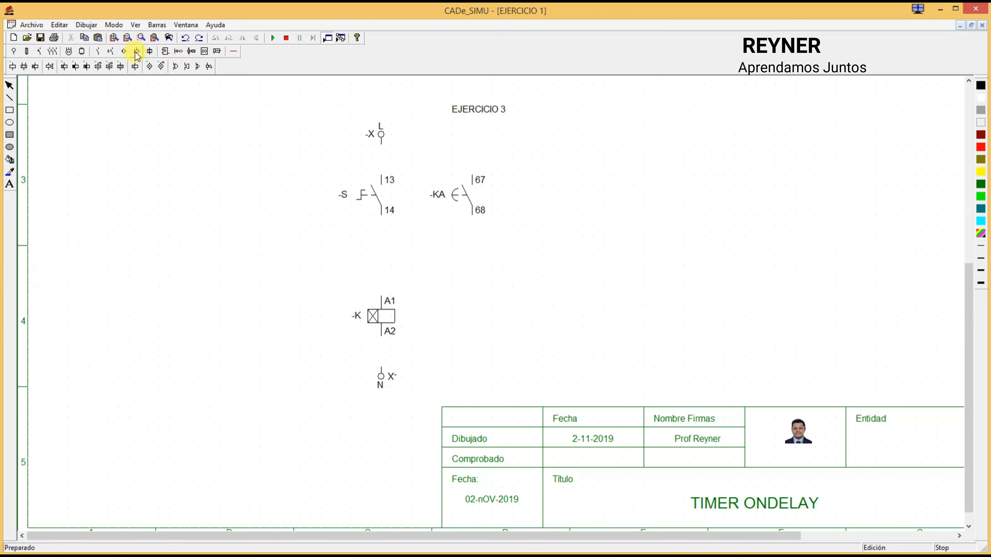
pyautogui.click(161, 68)
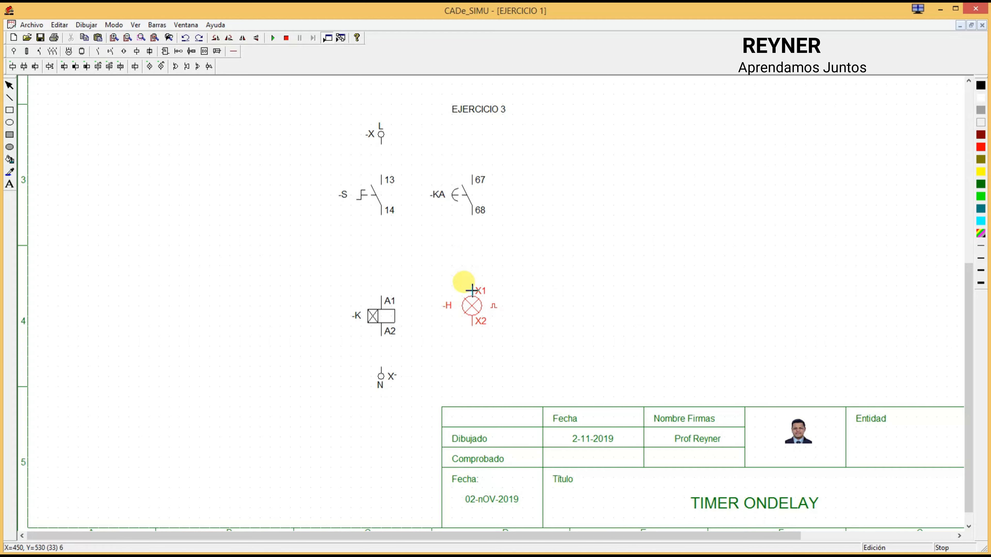
pyautogui.click(472, 300)
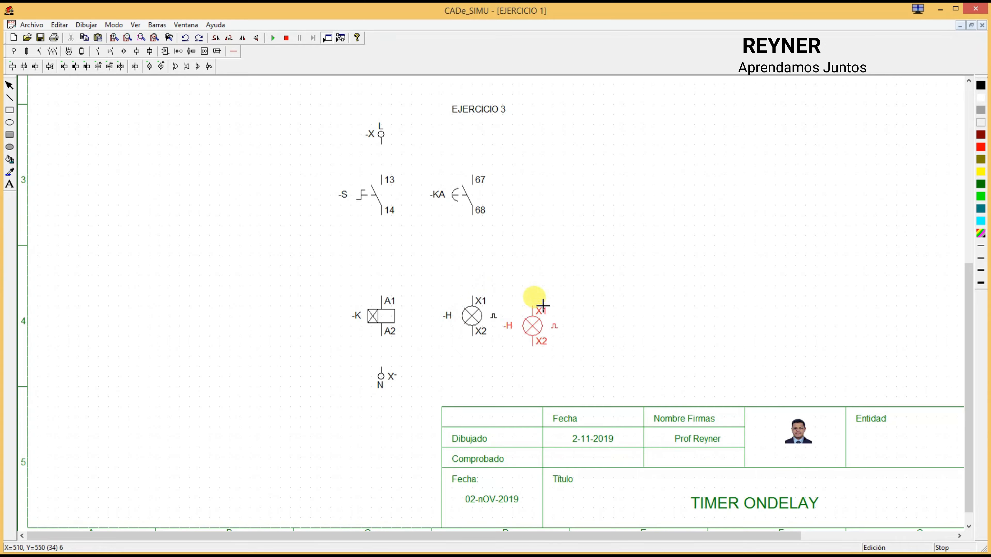
pyautogui.click(547, 299)
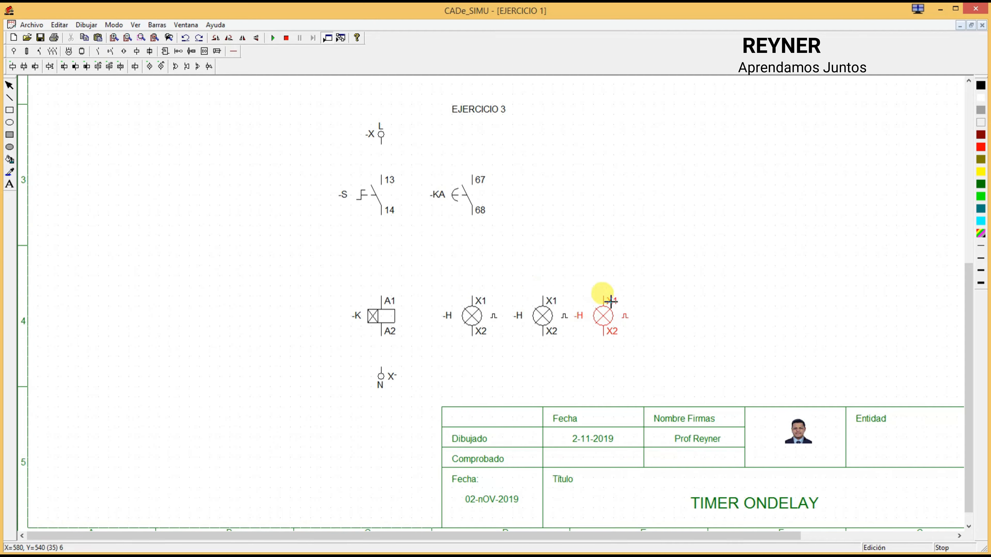
pyautogui.click(618, 300)
pyautogui.press('Escape')
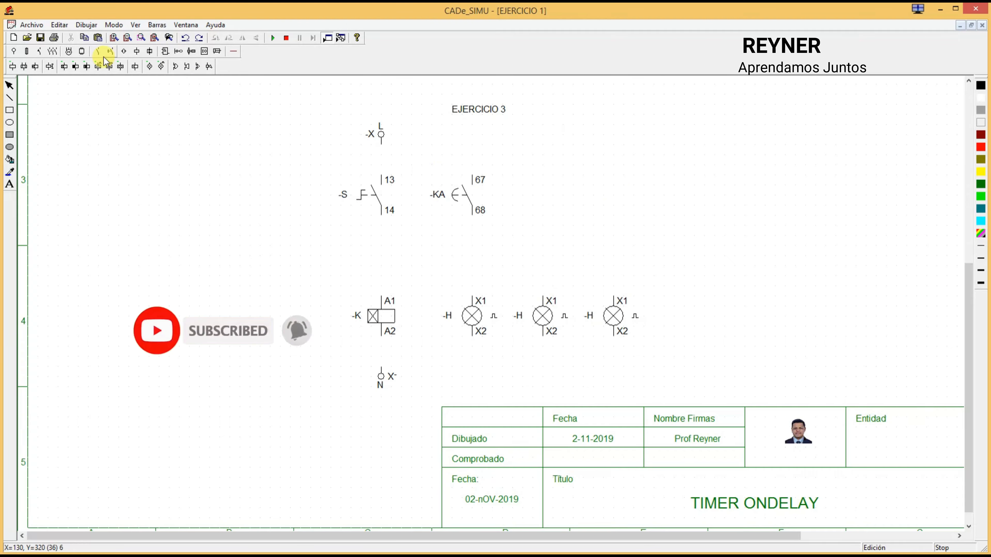
# Step: Wire the timer branch in series from terminal L through the switch and timer coil to terminal N
pyautogui.click(233, 51)
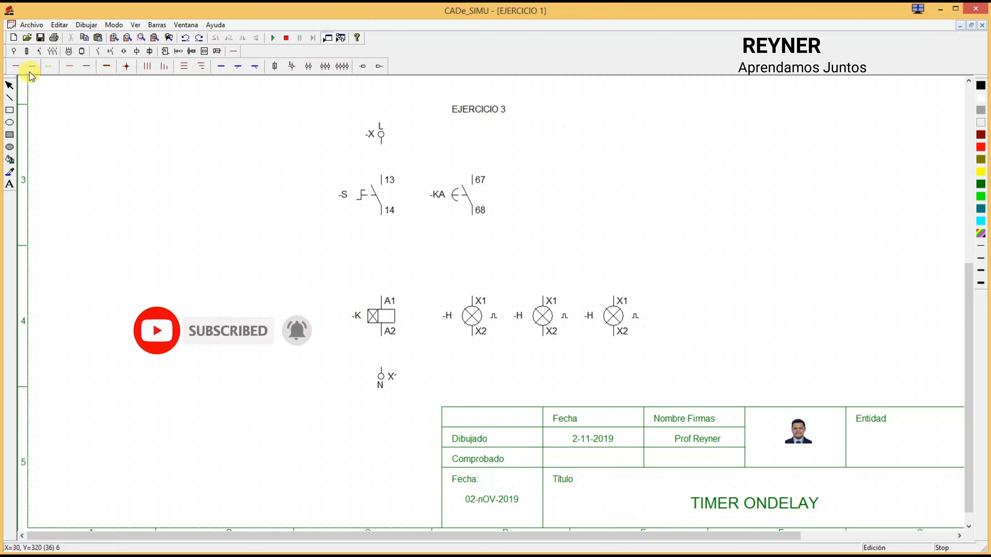
pyautogui.click(15, 66)
pyautogui.moveTo(382, 152); pyautogui.dragTo(382, 176)
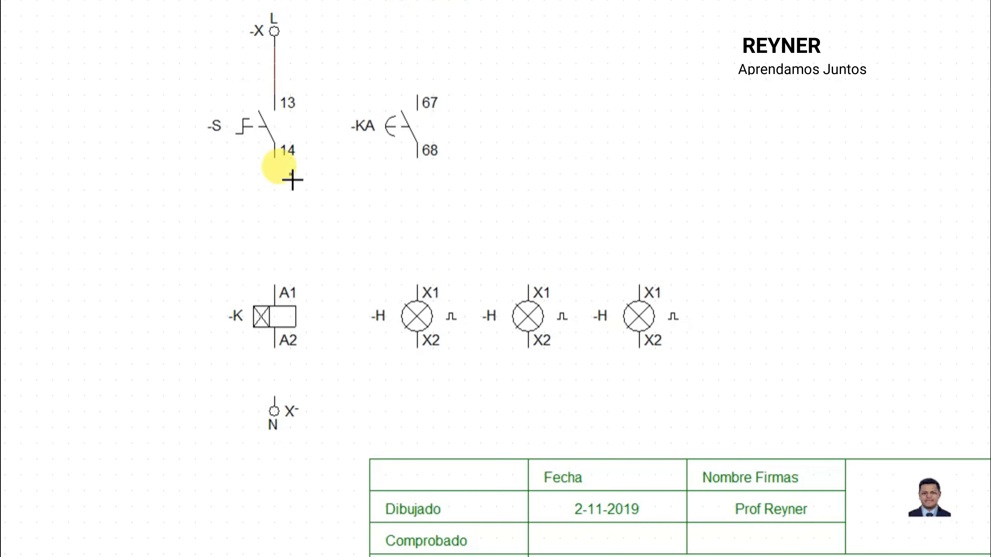
pyautogui.moveTo(275, 160); pyautogui.dragTo(275, 289)
pyautogui.moveTo(278, 353); pyautogui.dragTo(279, 400)
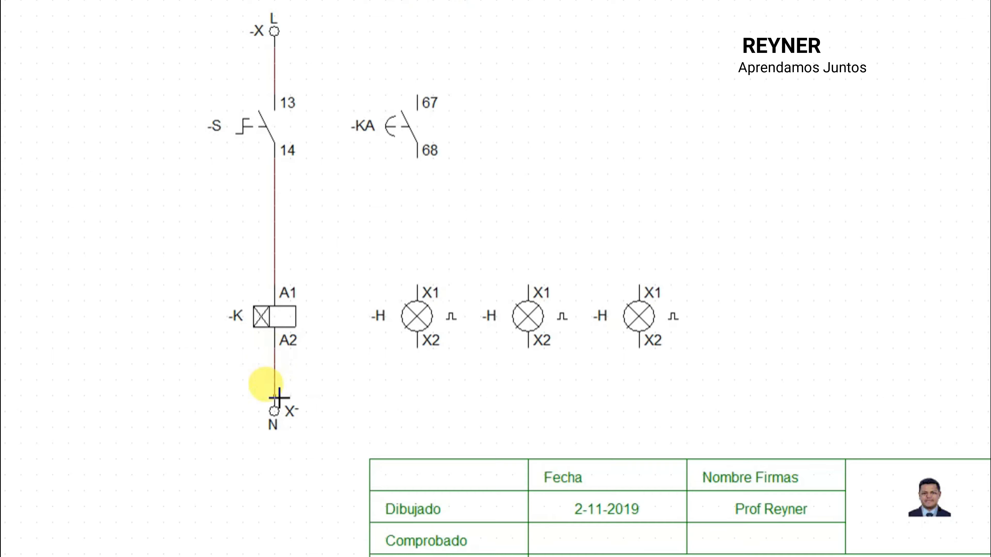
# Step: Wire the timed contact from the L line to the first lamp and branch its output to the other two lamps' X1 terminals
pyautogui.moveTo(281, 60); pyautogui.dragTo(423, 93)
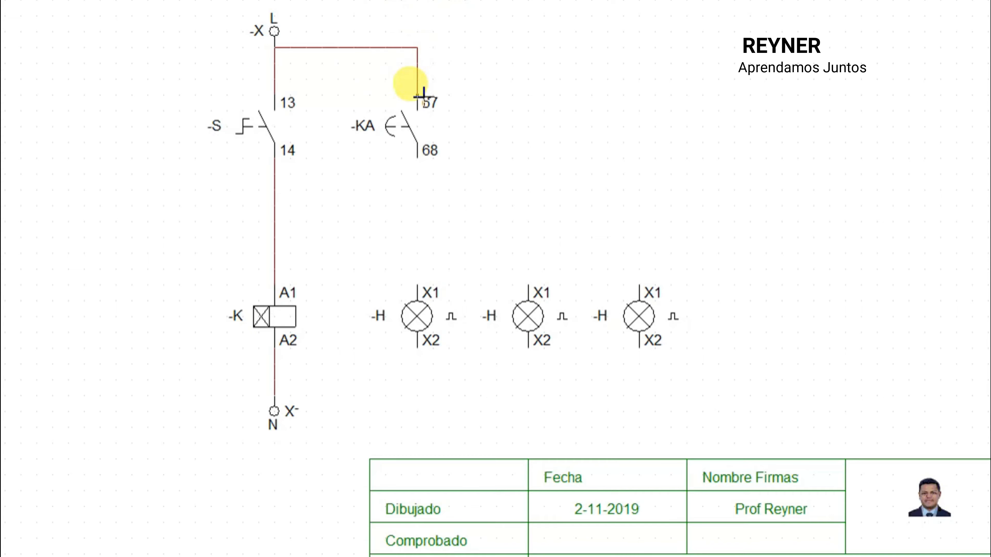
pyautogui.moveTo(422, 161); pyautogui.dragTo(418, 284)
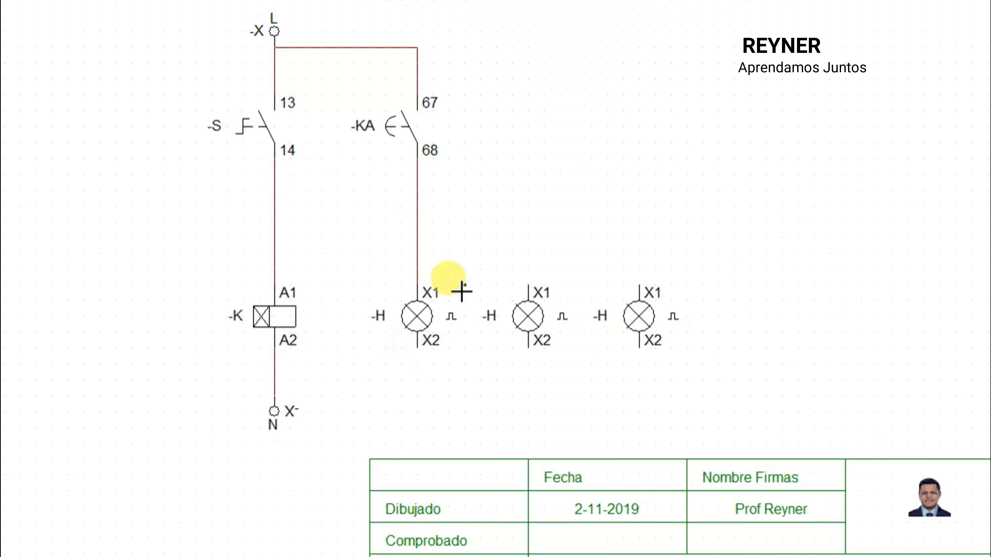
pyautogui.moveTo(416, 237); pyautogui.dragTo(638, 285)
pyautogui.moveTo(533, 244); pyautogui.dragTo(530, 284)
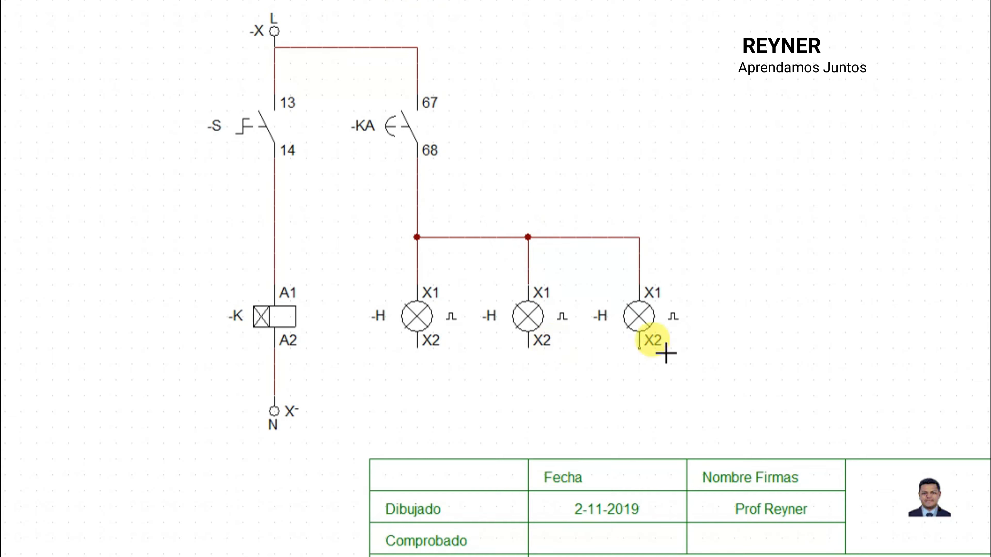
# Step: Wire the X2 terminals of all three lamps to a common line running to the N terminal
pyautogui.moveTo(647, 354); pyautogui.dragTo(648, 398)
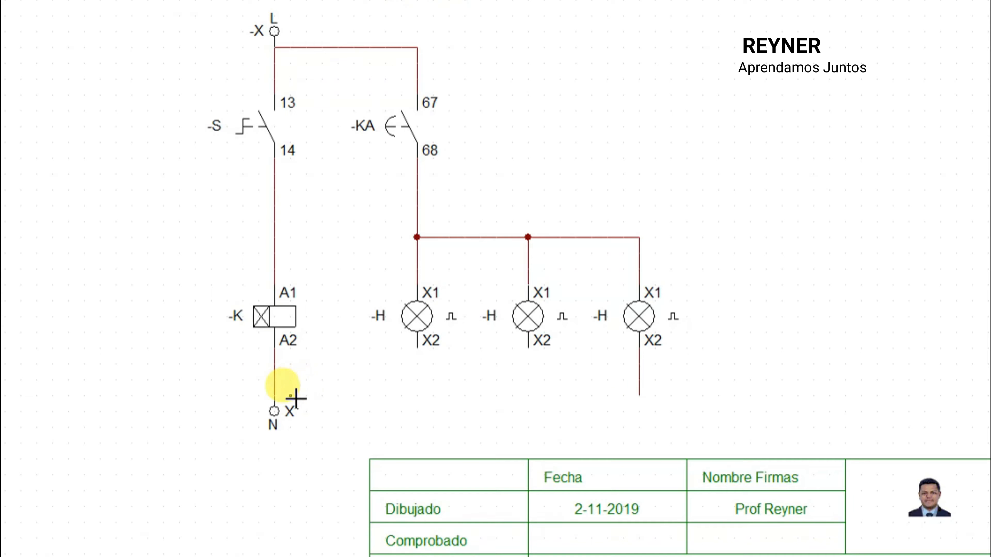
pyautogui.moveTo(288, 399); pyautogui.dragTo(639, 396)
pyautogui.moveTo(535, 348); pyautogui.dragTo(534, 395)
pyautogui.moveTo(418, 347); pyautogui.dragTo(420, 398)
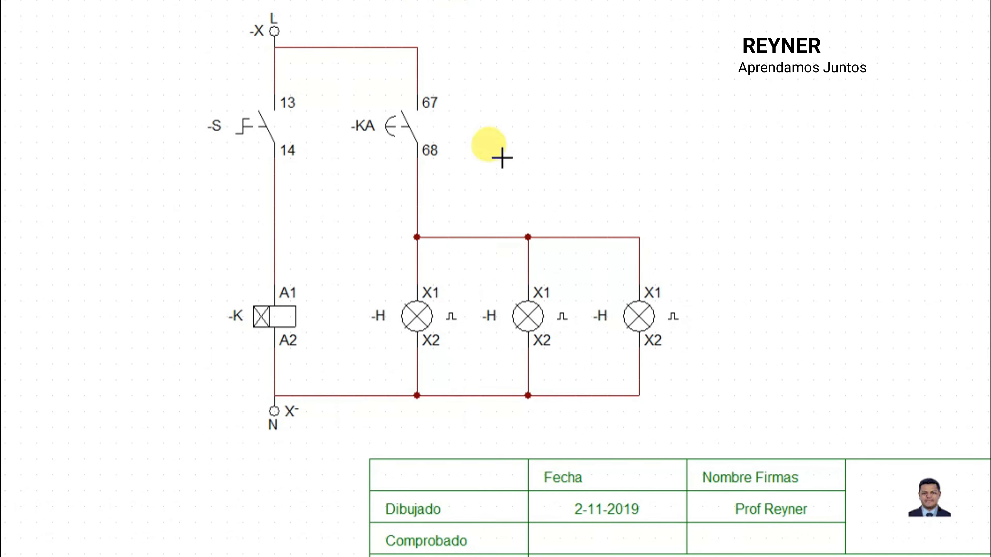
# Step: Name the timer coil T1 and set its delay to 5 with the x 1 Seg multiplier
pyautogui.click(263, 319)
pyautogui.doubleClick(262, 318)
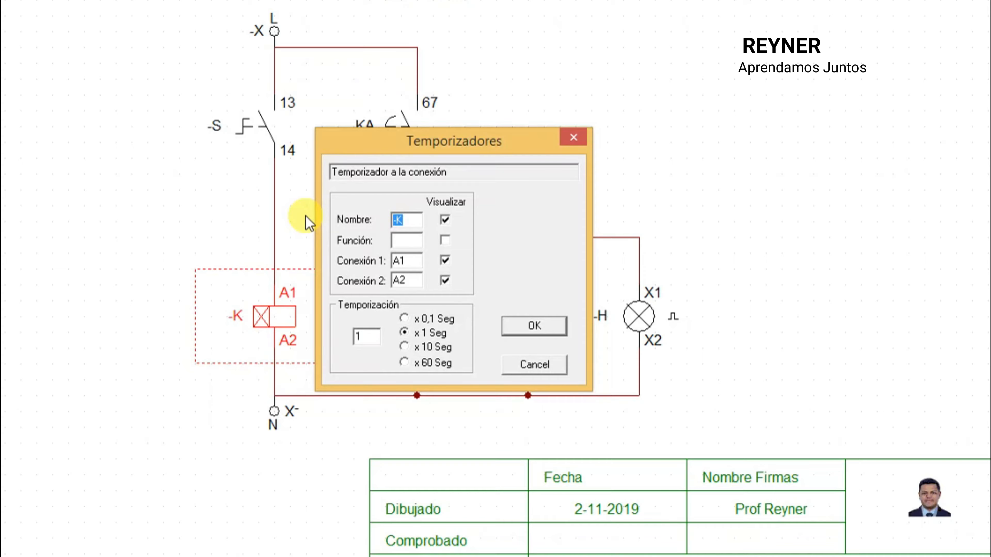
pyautogui.write('T')
pyautogui.write('1')
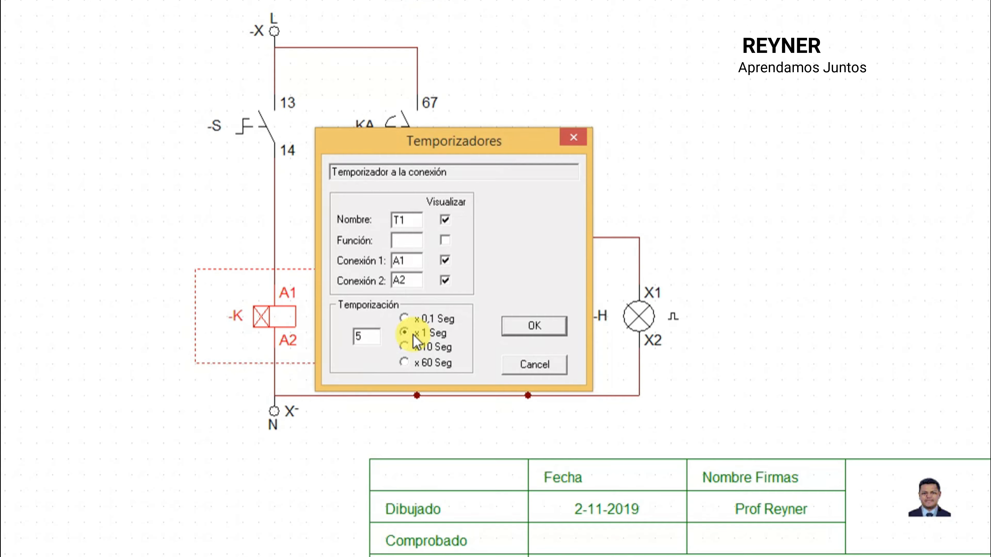
pyautogui.click(404, 347)
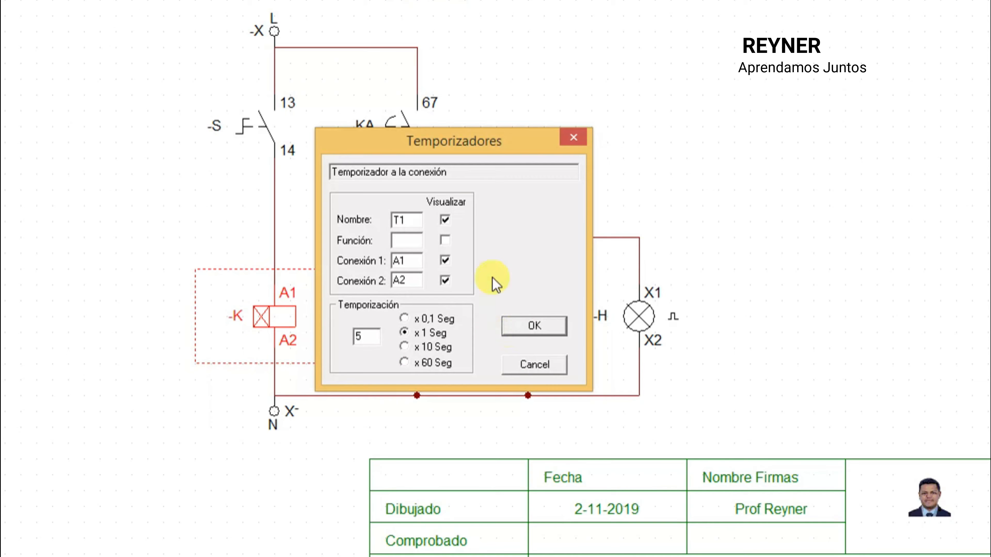
pyautogui.click(524, 332)
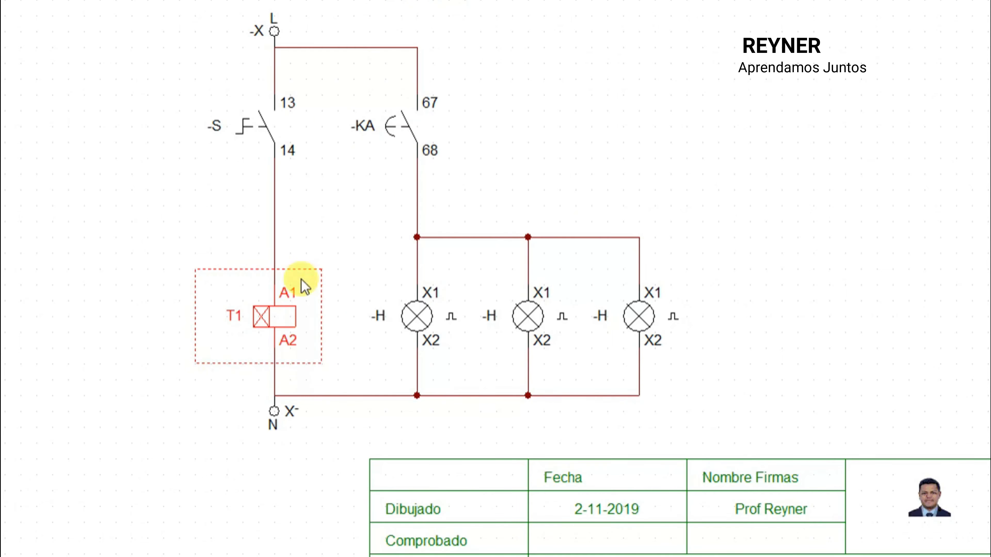
# Step: Rename the normally open timed contact as T1 to link it to the timer coil
pyautogui.doubleClick(410, 127)
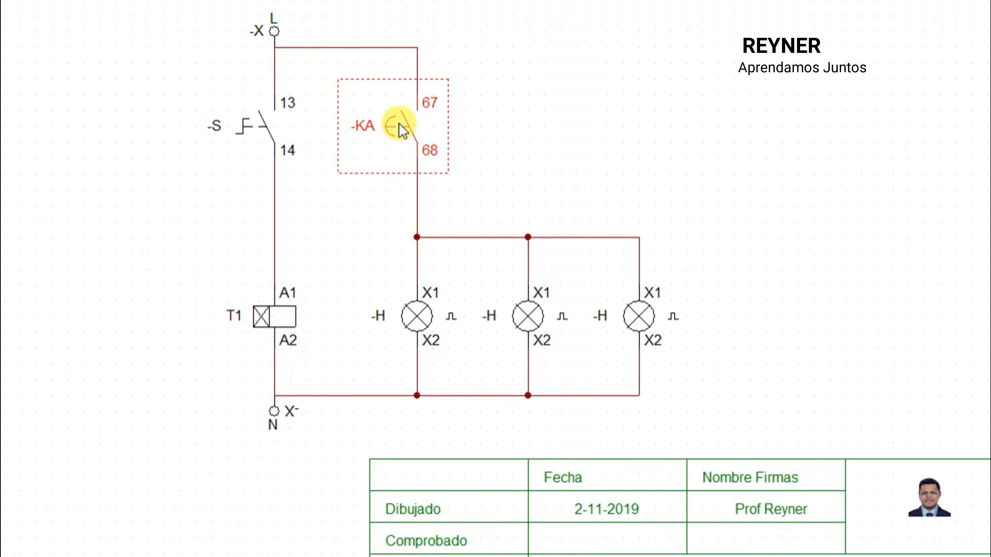
pyautogui.moveTo(429, 188); pyautogui.dragTo(337, 187)
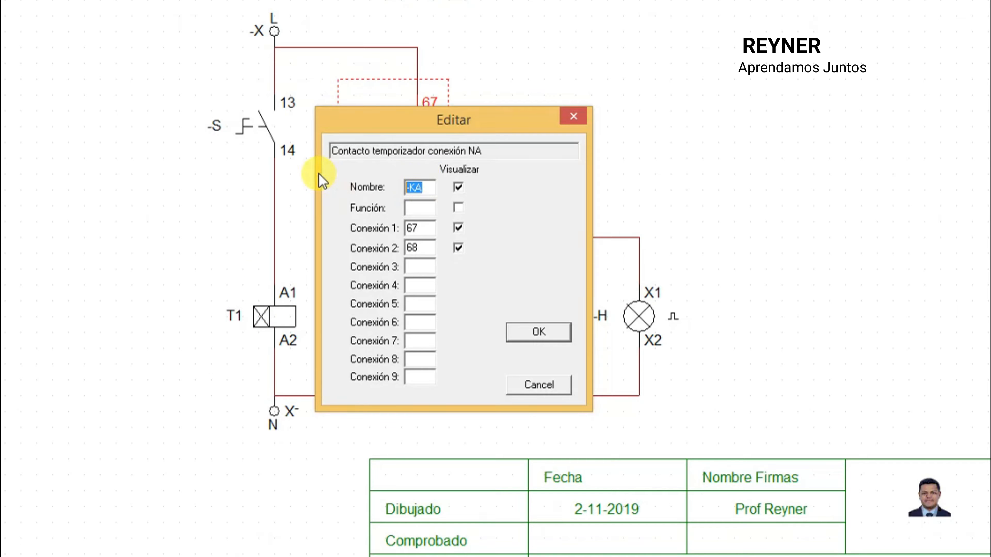
pyautogui.write('T')
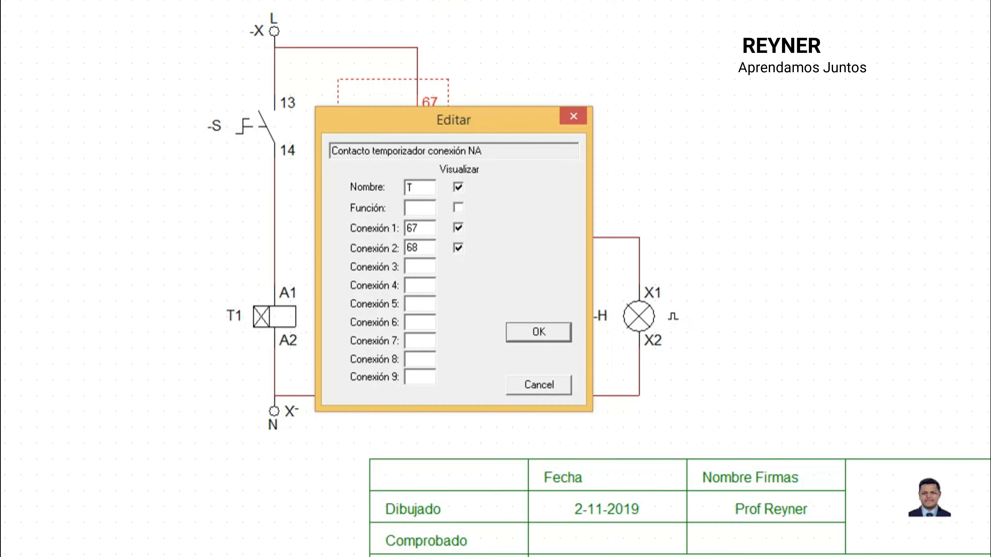
pyautogui.write('1')
pyautogui.click(538, 332)
# Step: Name the first flashing pilot light, nearest the timer coil, L1
pyautogui.click(408, 317)
pyautogui.doubleClick(409, 316)
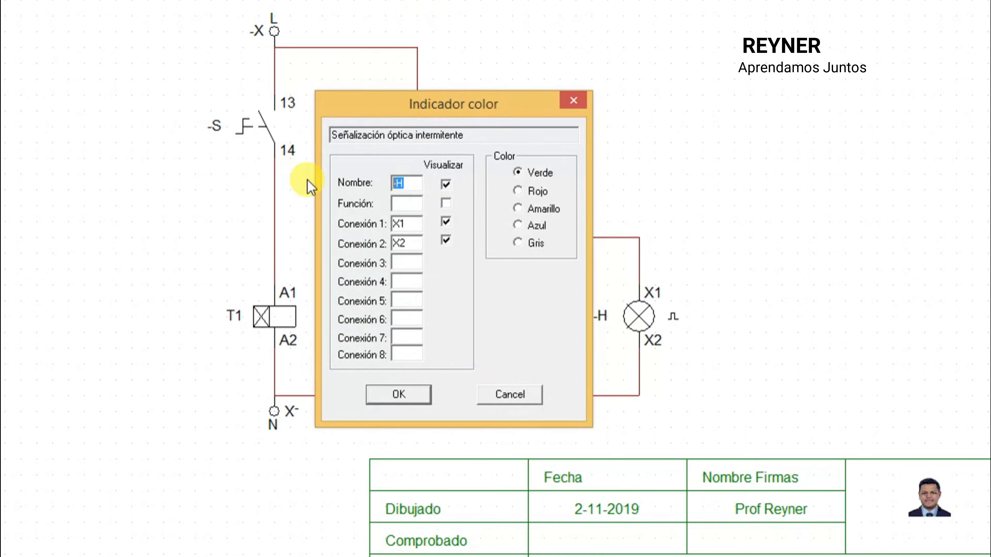
pyautogui.write('H')
pyautogui.write('1')
pyautogui.click(418, 396)
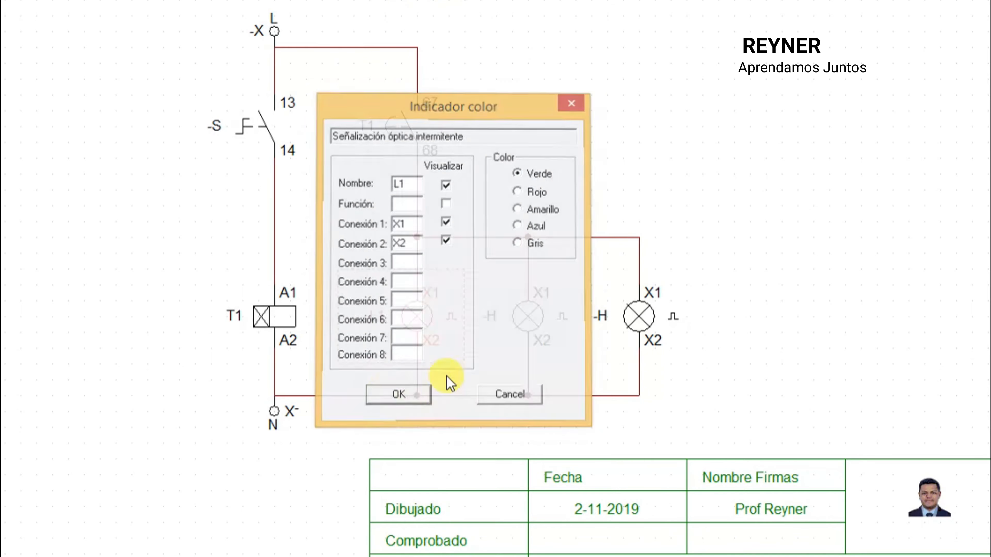
# Step: Name the middle flashing pilot light L2 and set its colour to red (Rojo)
pyautogui.doubleClick(526, 319)
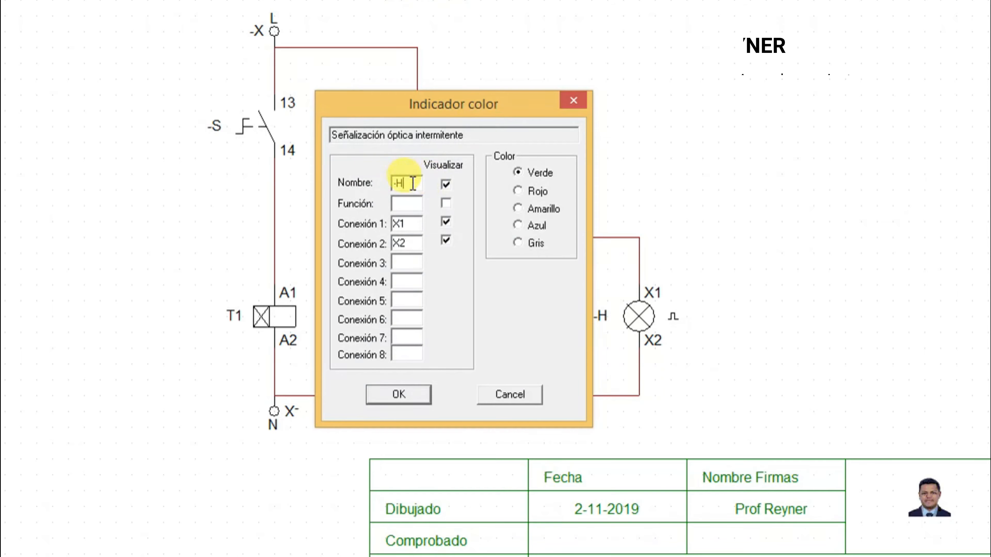
pyautogui.write('L2')
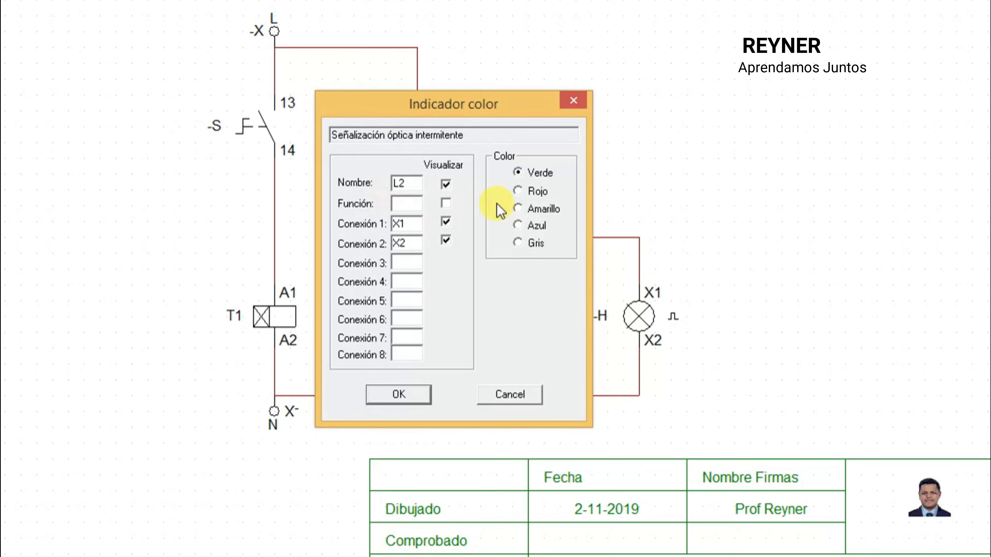
pyautogui.click(525, 192)
pyautogui.click(394, 402)
# Step: Name the third flashing pilot light L3 and set its colour to blue (Azul)
pyautogui.doubleClick(639, 324)
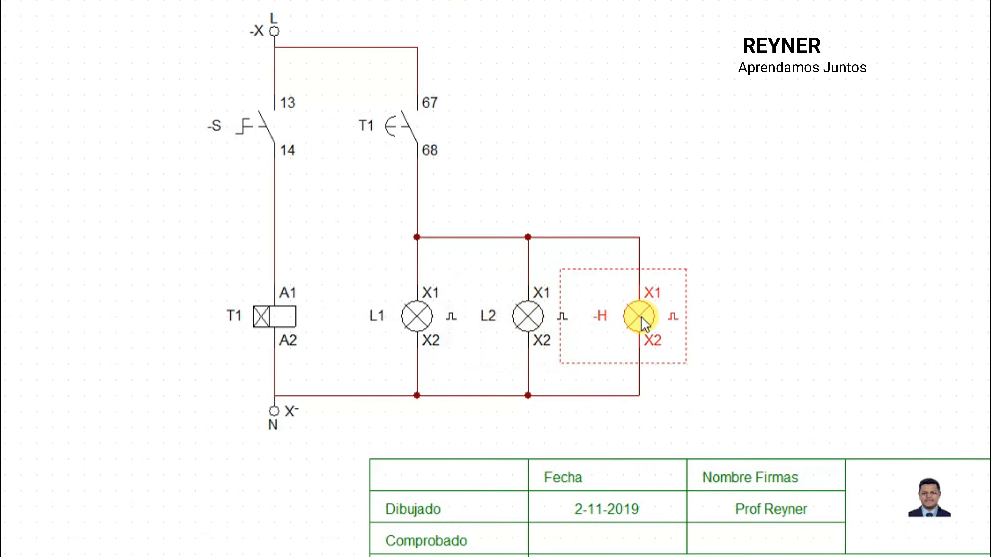
pyautogui.doubleClick(398, 183)
pyautogui.write('L3')
pyautogui.click(527, 226)
pyautogui.click(397, 394)
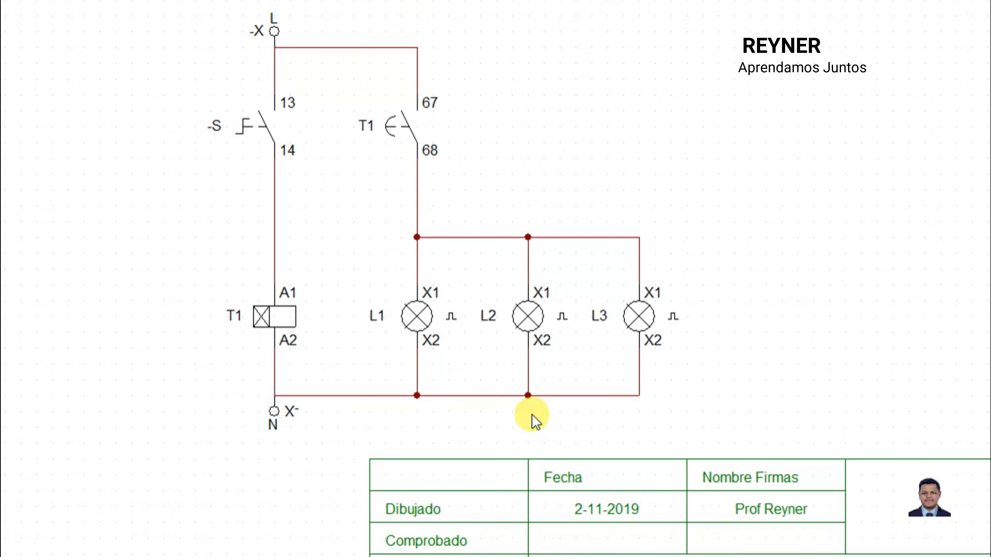
# Step: Rename the normally open switch feeding timer coil T1 as MARCH
pyautogui.doubleClick(261, 127)
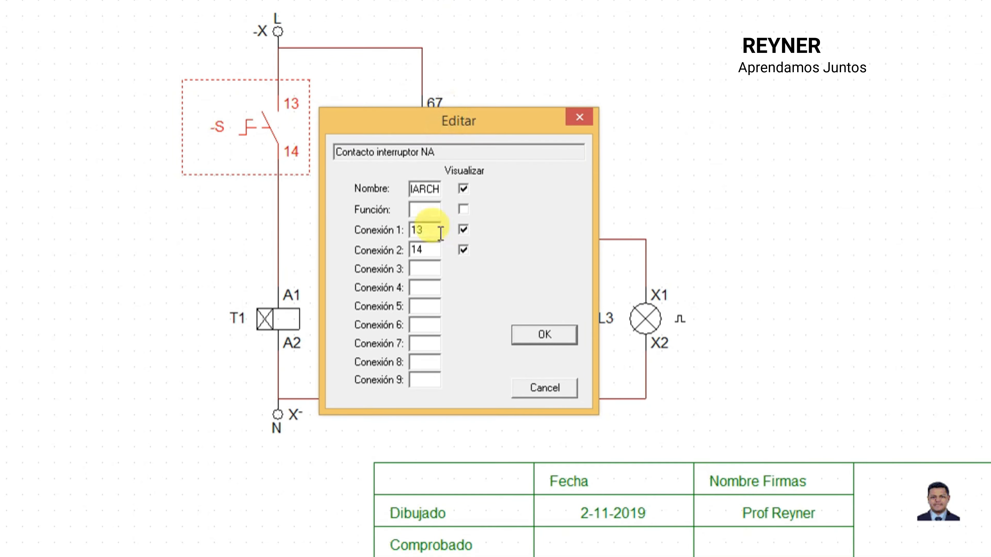
pyautogui.click(546, 335)
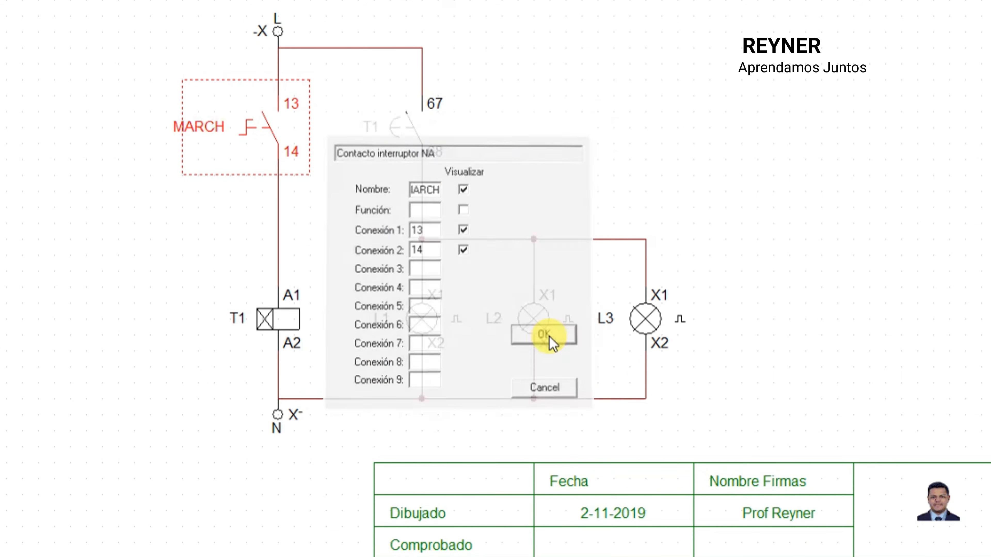
pyautogui.doubleClick(221, 129)
pyautogui.click(434, 189)
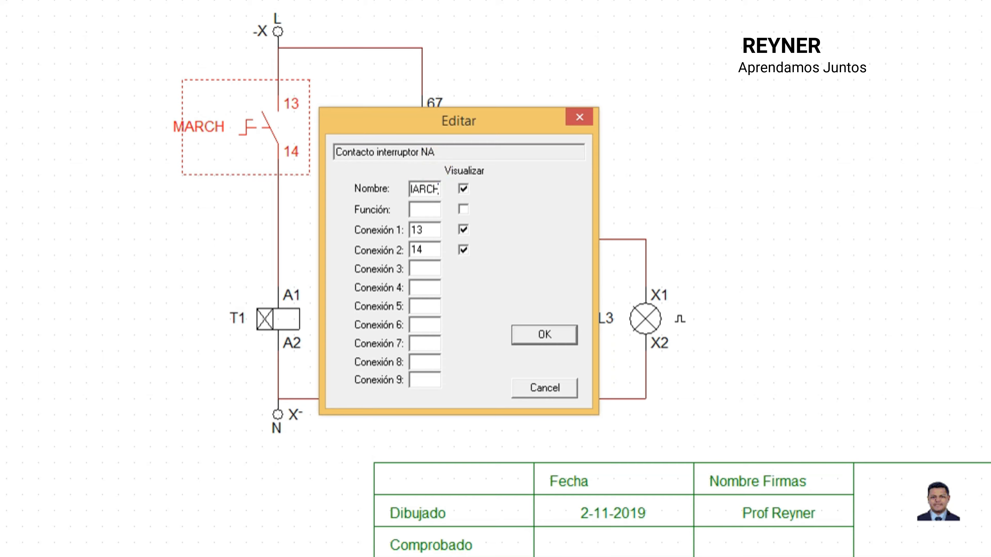
pyautogui.click(558, 334)
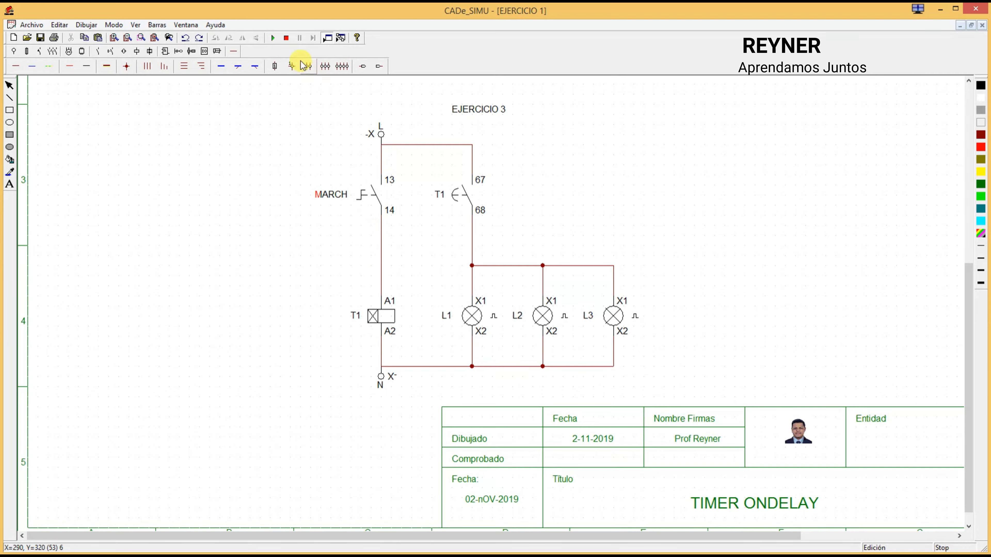
# Step: Simulate the circuit, closing and reopening the MARCH switch twice to check the delayed lamps, and stop the simulation
pyautogui.click(275, 38)
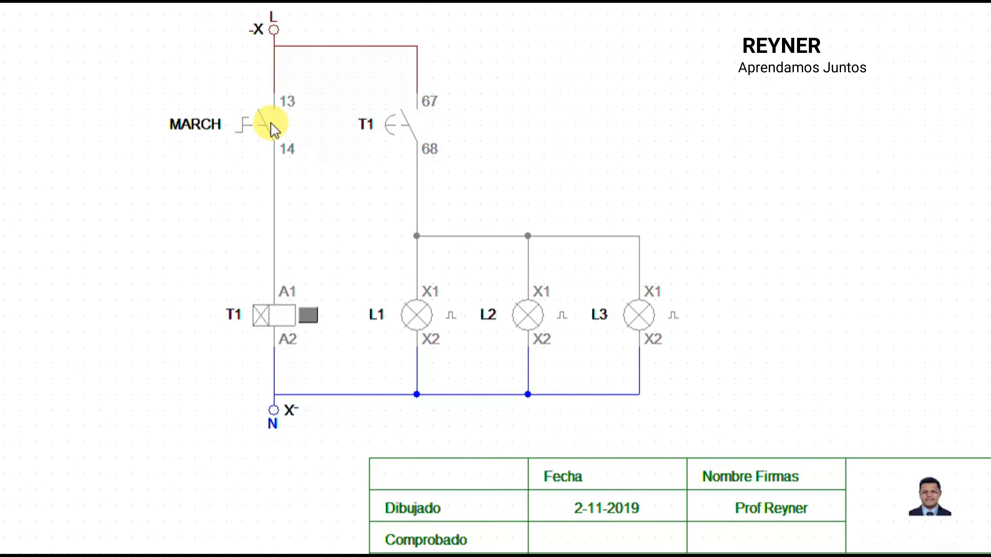
pyautogui.click(273, 125)
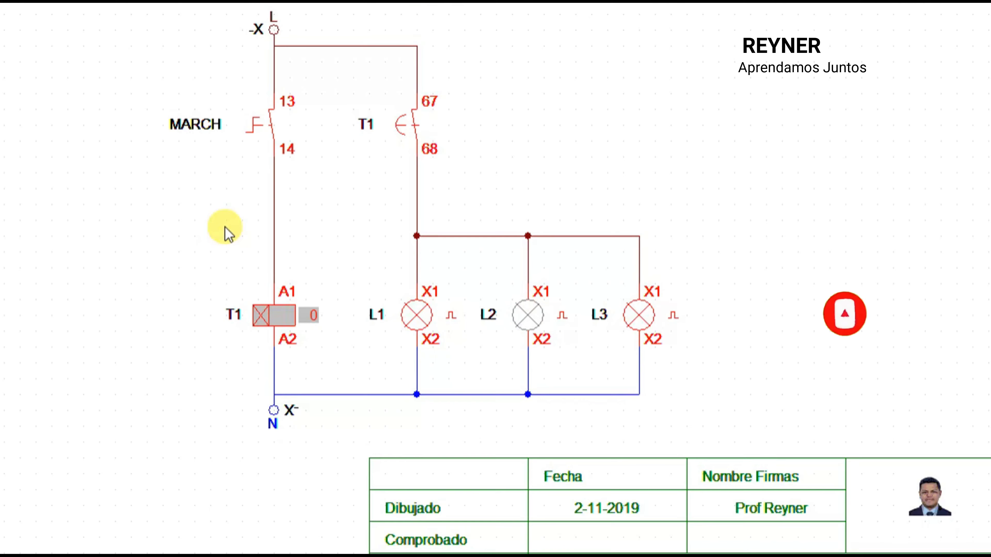
pyautogui.click(272, 119)
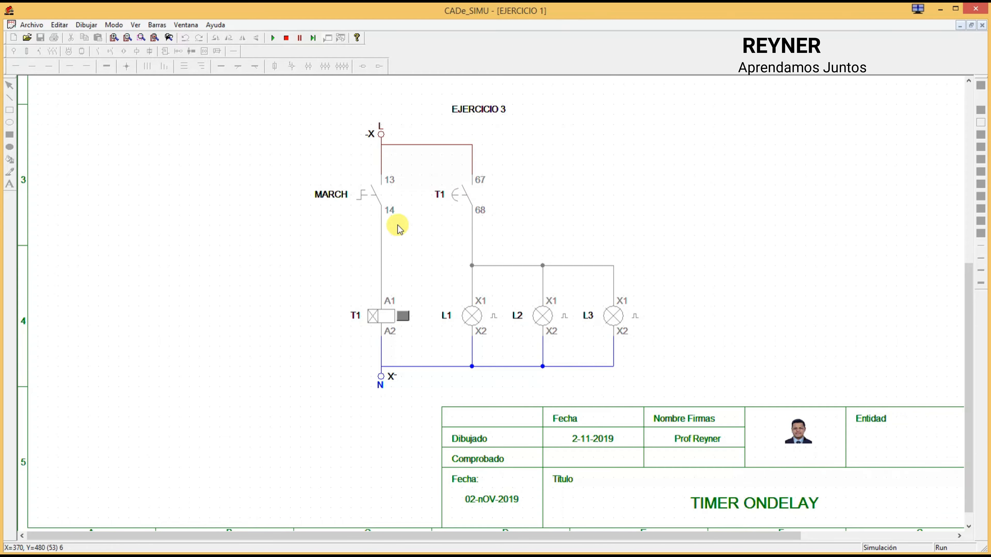
pyautogui.click(378, 191)
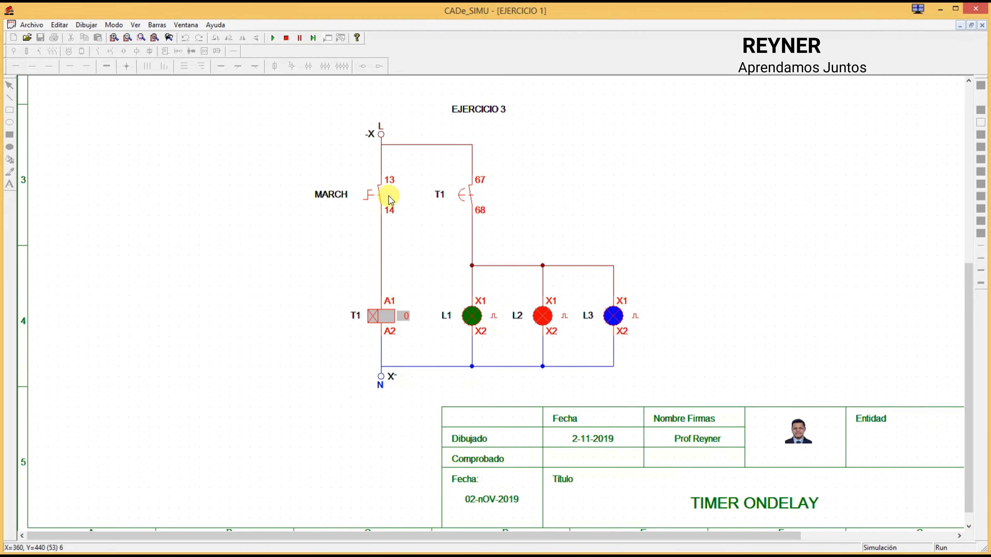
pyautogui.click(379, 197)
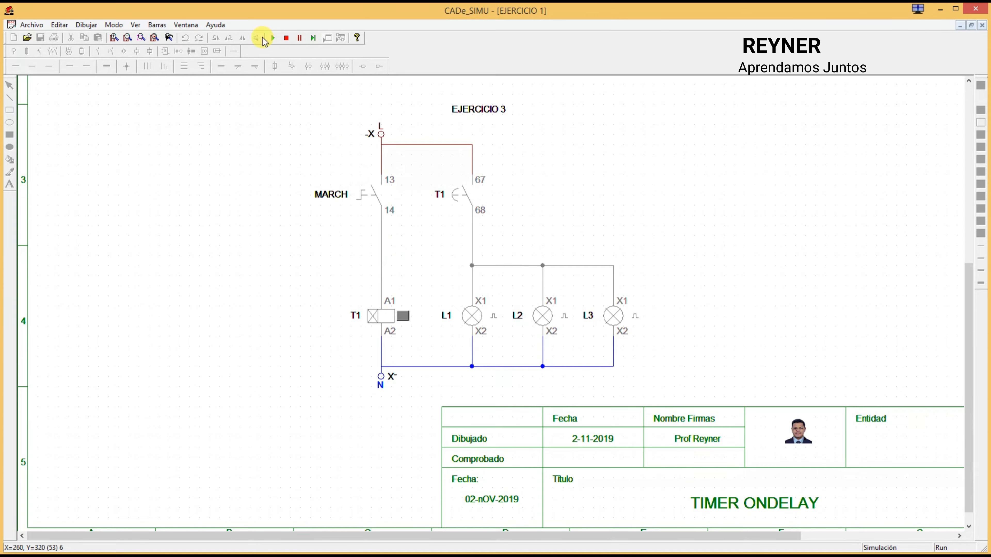
pyautogui.click(285, 39)
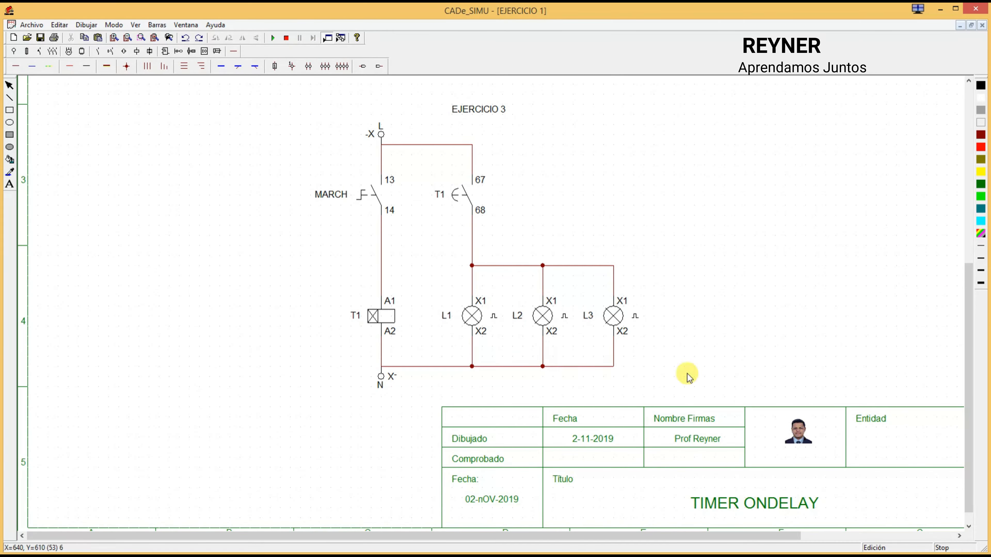
# Step: Move the T1 timed contact, the three lamps and the exercise title together to the right, away from the switch branch
pyautogui.moveTo(391, 105); pyautogui.dragTo(704, 389)
pyautogui.moveTo(475, 321); pyautogui.dragTo(578, 331)
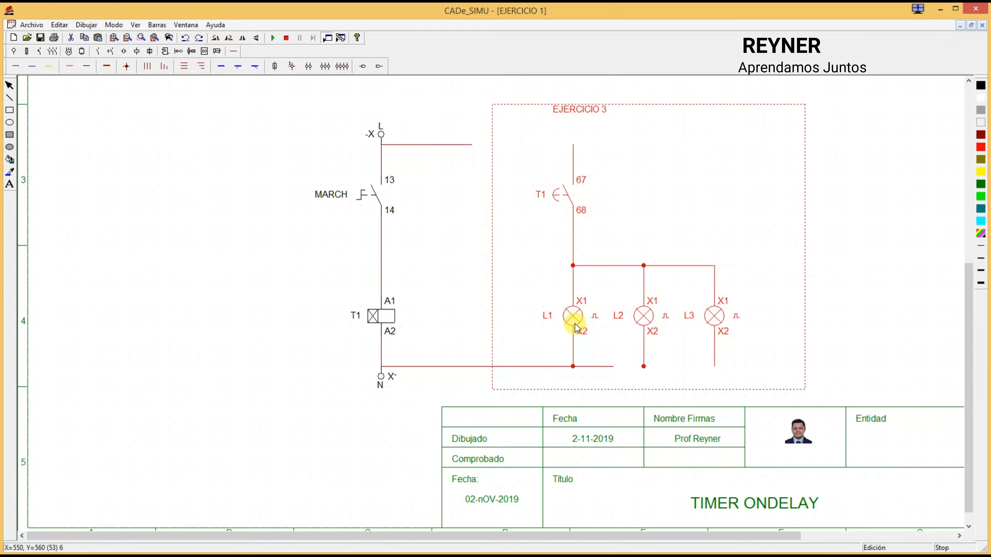
pyautogui.click(538, 280)
# Step: Delete the MARCH switch with its leftover label and the wires running from the L terminal to the timer coil and contact
pyautogui.click(375, 202)
pyautogui.press('Delete')
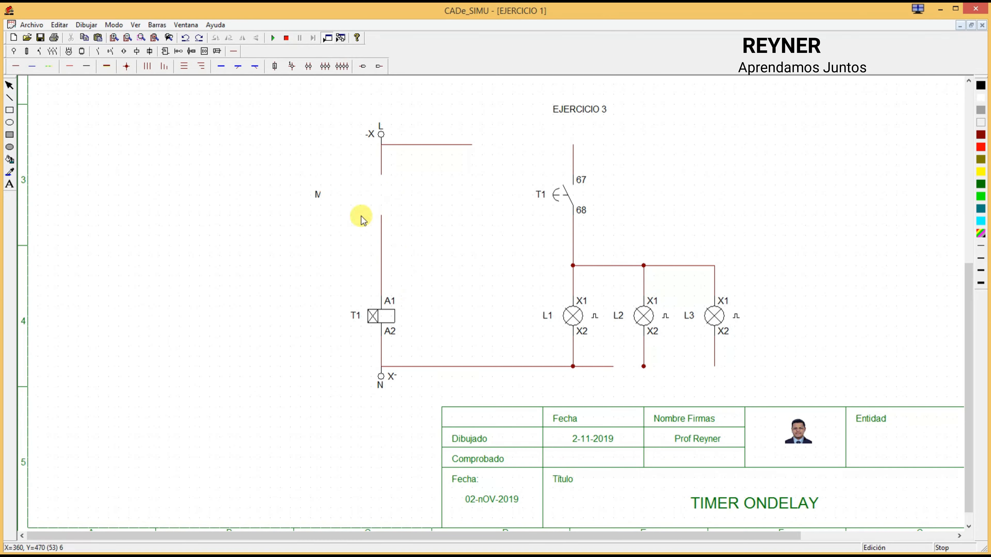
pyautogui.moveTo(290, 165); pyautogui.dragTo(437, 296)
pyautogui.press('Delete')
pyautogui.moveTo(387, 154); pyautogui.dragTo(454, 167)
pyautogui.click(464, 145)
pyautogui.press('Delete')
pyautogui.press('Delete')
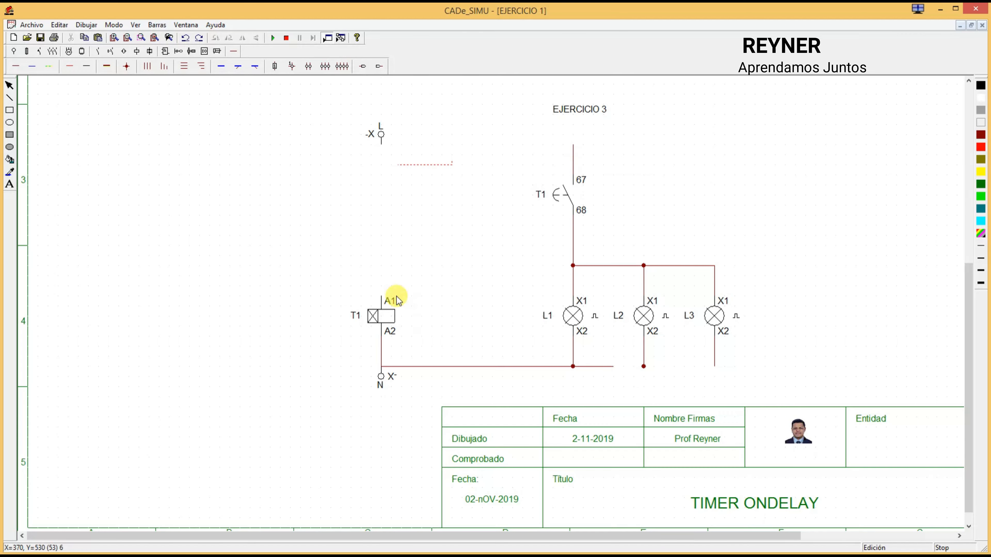
# Step: Move timer coil T1 next to lamp L1 and delete the vertical wire left above the N terminal
pyautogui.moveTo(388, 319); pyautogui.dragTo(499, 320)
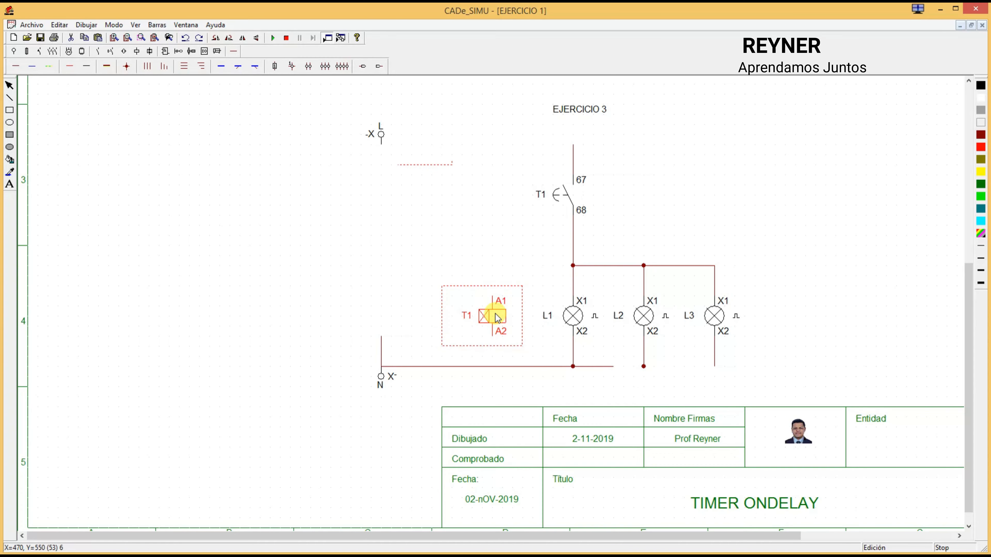
pyautogui.click(383, 353)
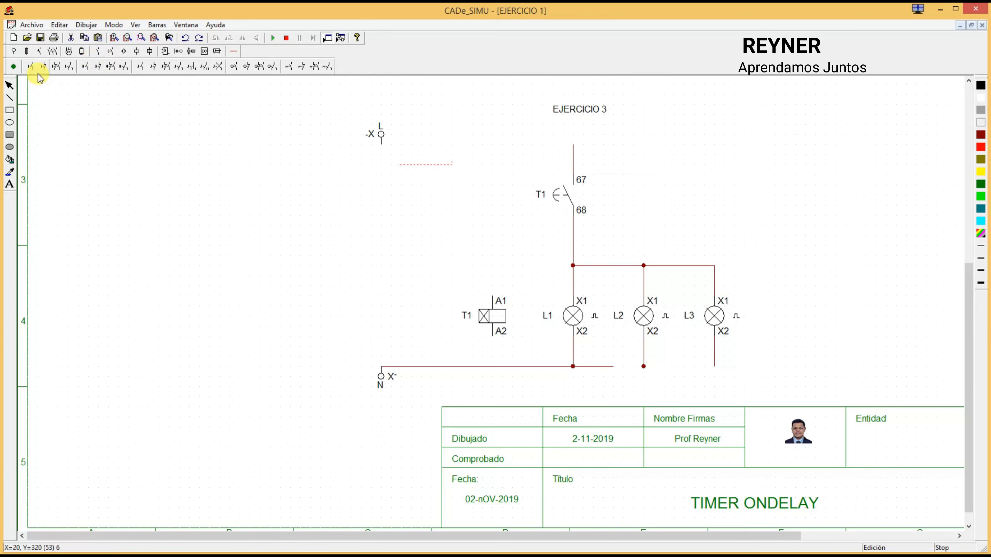
# Step: Place a normally open pushbutton below the L terminal and a normally open K relay contact beside it
pyautogui.click(33, 68)
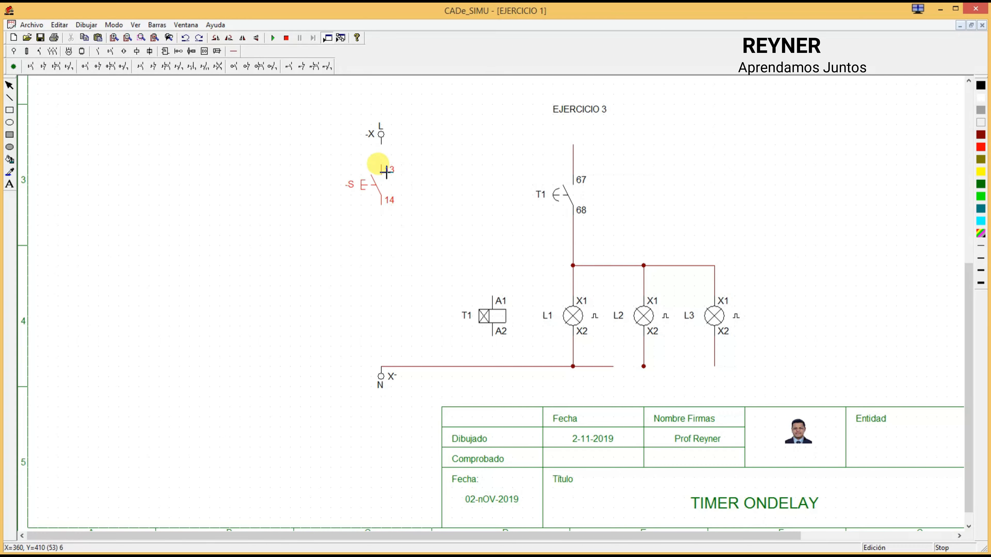
pyautogui.click(385, 172)
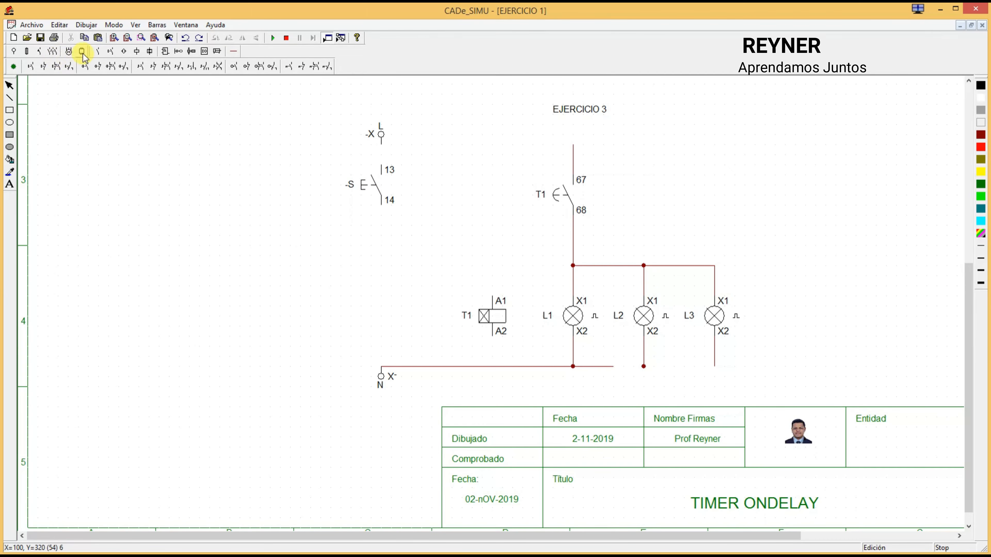
pyautogui.click(99, 51)
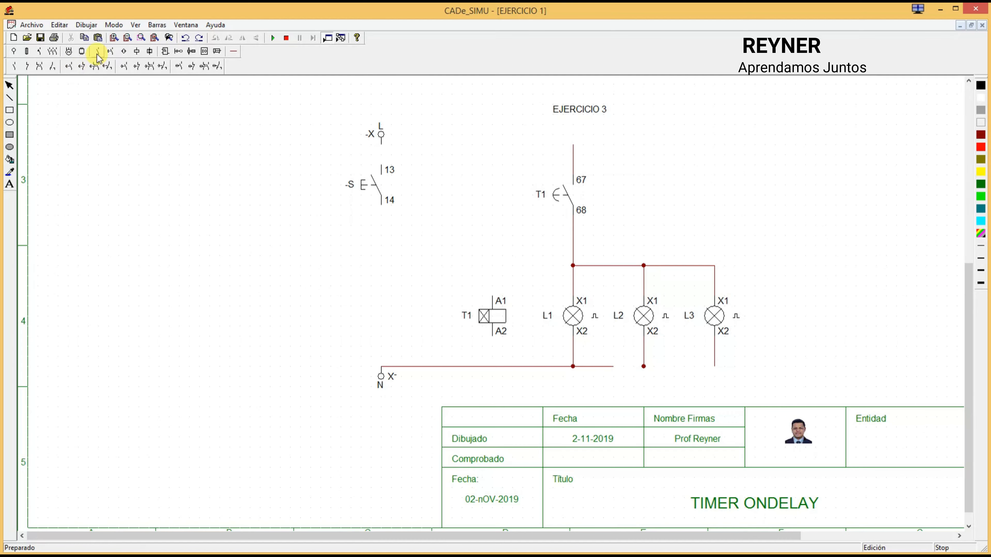
pyautogui.click(14, 67)
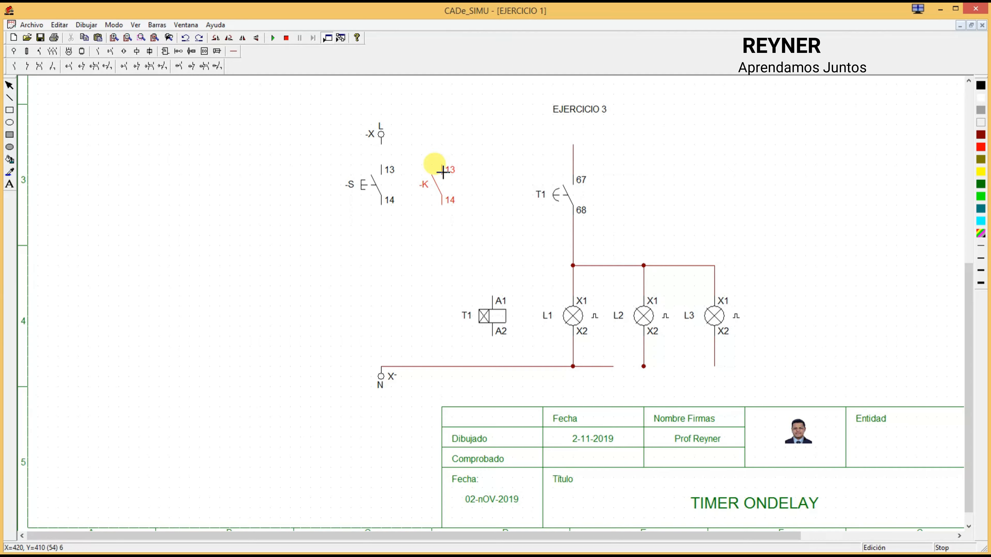
pyautogui.click(443, 172)
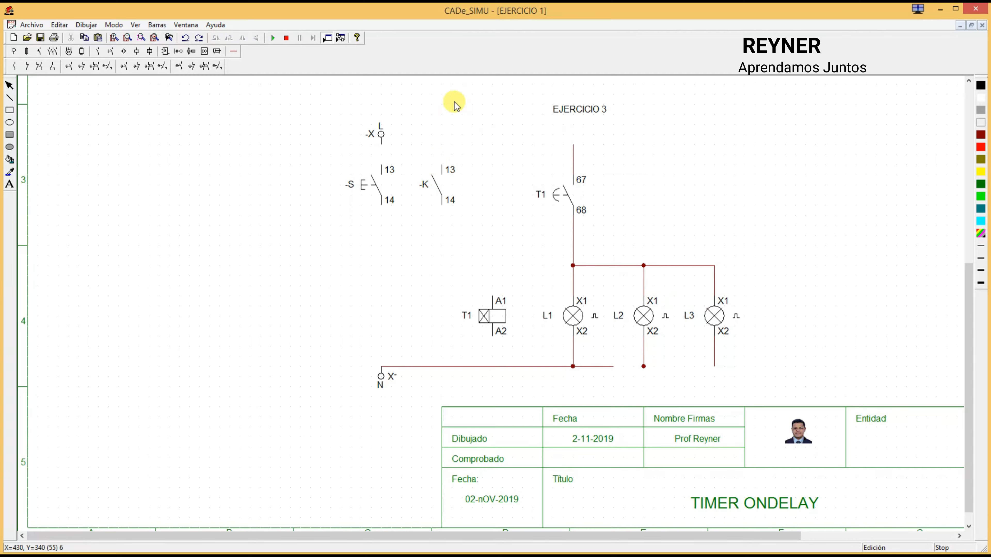
# Step: Place a relay coil K above the N terminal, in line with the pushbutton
pyautogui.click(136, 51)
pyautogui.click(12, 67)
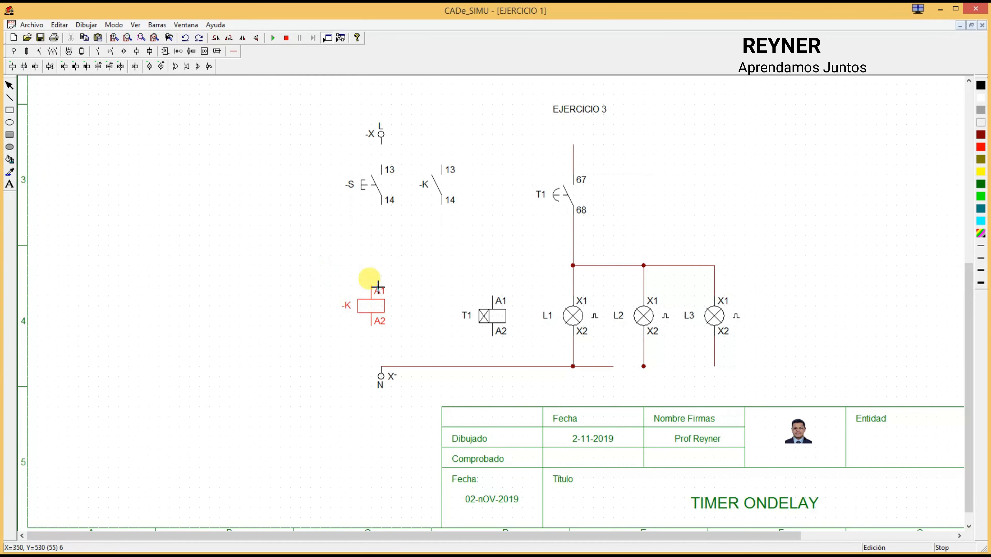
pyautogui.click(387, 297)
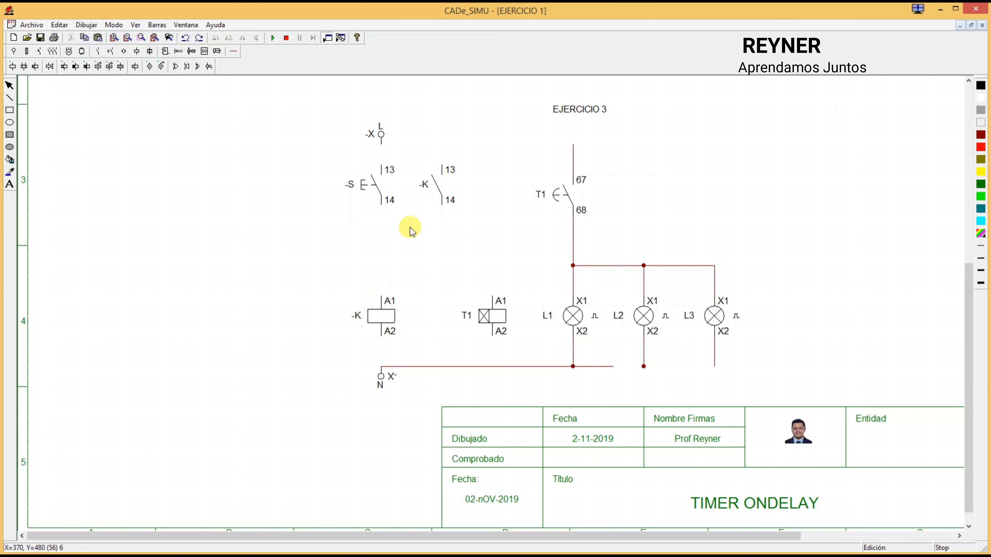
# Step: Shift timer coil T1 closer to coil K and bring the K contact nearer to the pushbutton
pyautogui.moveTo(492, 315); pyautogui.dragTo(449, 324)
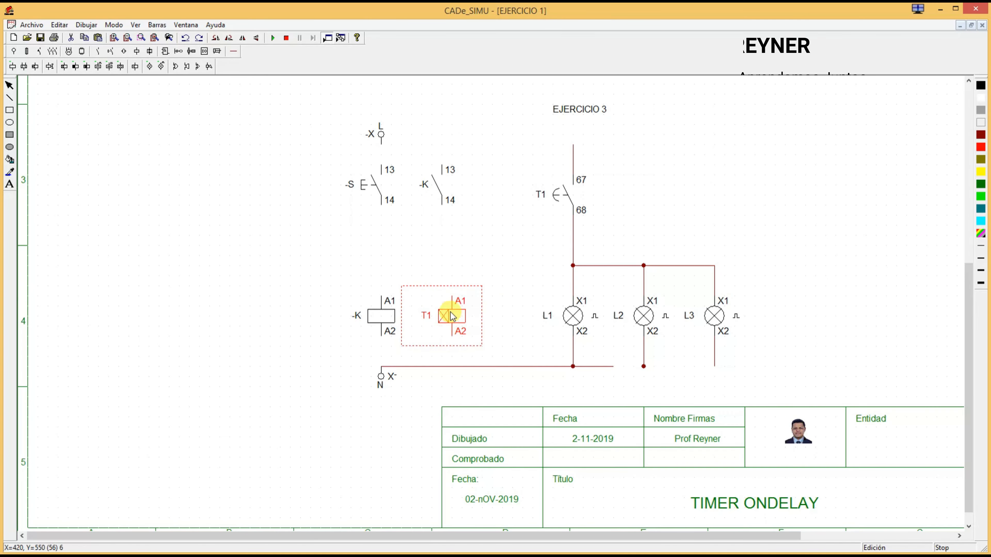
pyautogui.click(469, 194)
pyautogui.moveTo(438, 187); pyautogui.dragTo(451, 186)
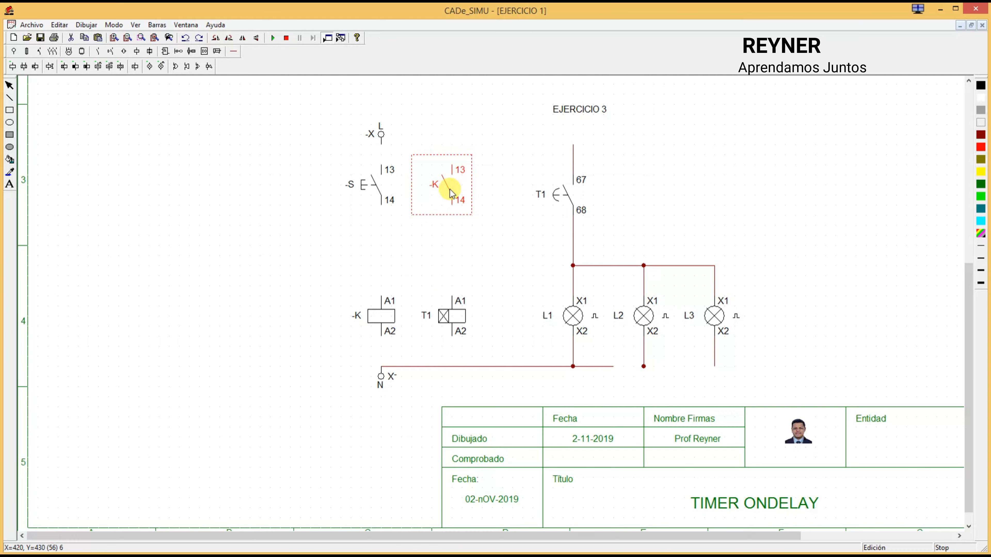
pyautogui.moveTo(451, 189); pyautogui.dragTo(426, 191)
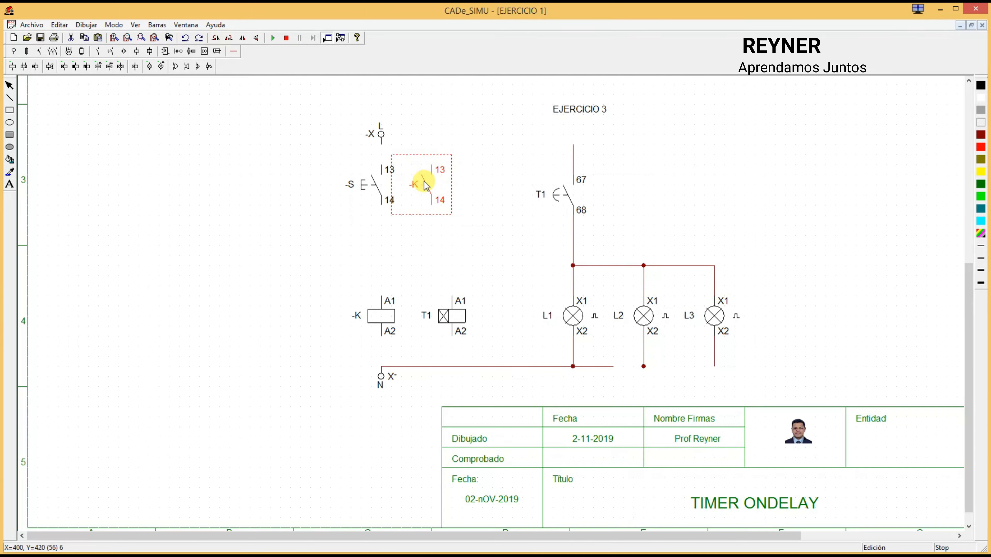
pyautogui.click(489, 197)
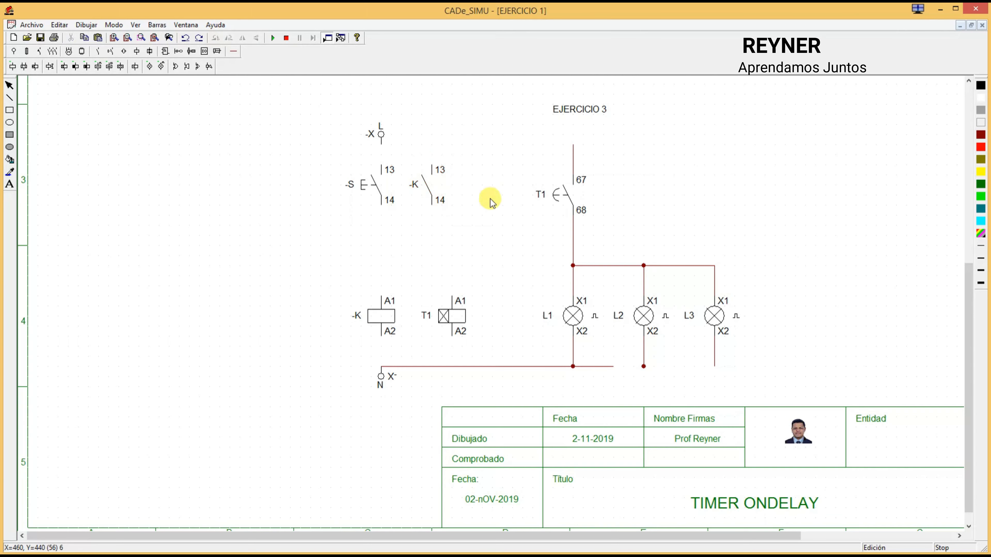
# Step: Place a second normally open K contact between the first K contact and the T1 contact, and align timer coil T1 below it
pyautogui.click(96, 51)
pyautogui.click(15, 67)
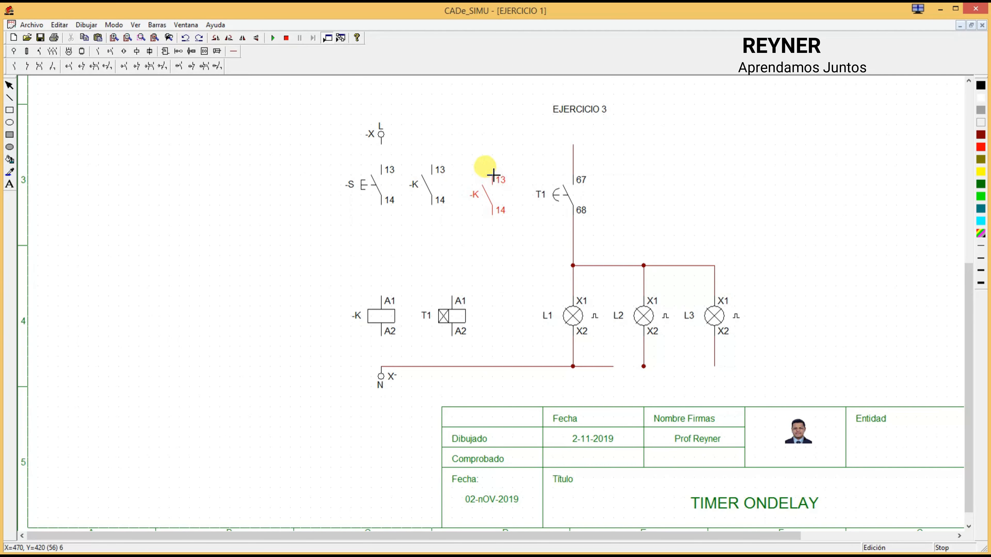
pyautogui.click(495, 171)
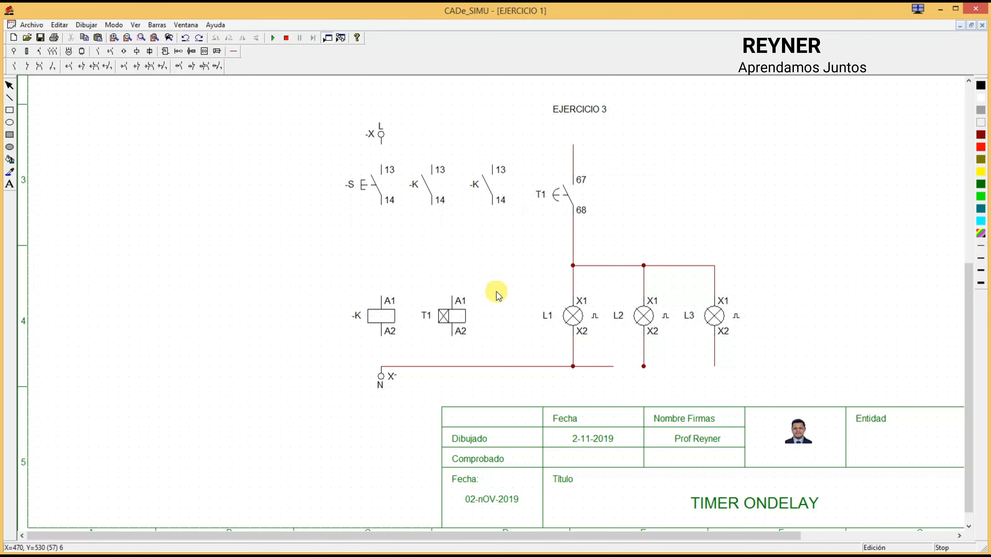
pyautogui.moveTo(454, 316); pyautogui.dragTo(492, 310)
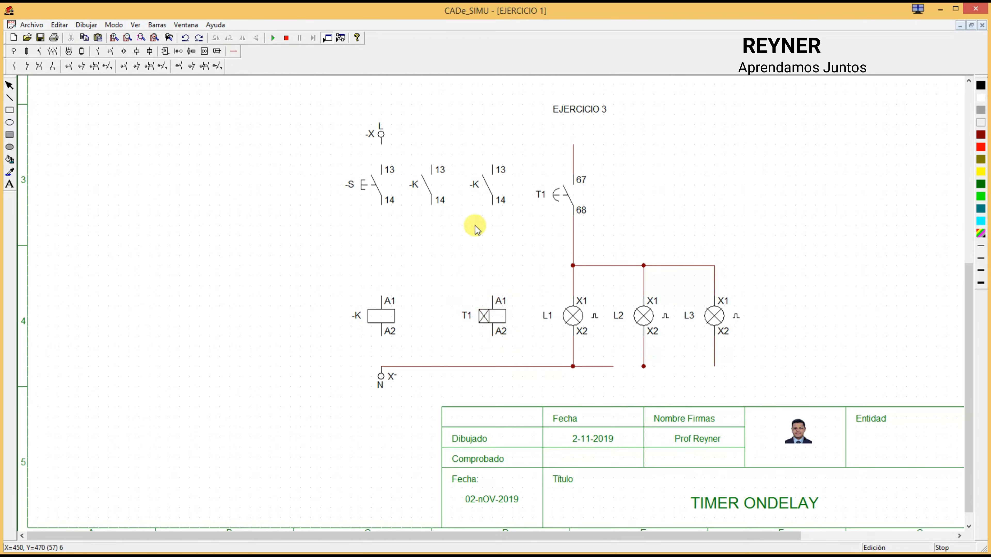
# Step: Wire the L terminal to the upper connection of the normally open pushbutton S
pyautogui.click(234, 51)
pyautogui.click(20, 69)
pyautogui.moveTo(380, 146); pyautogui.dragTo(386, 170)
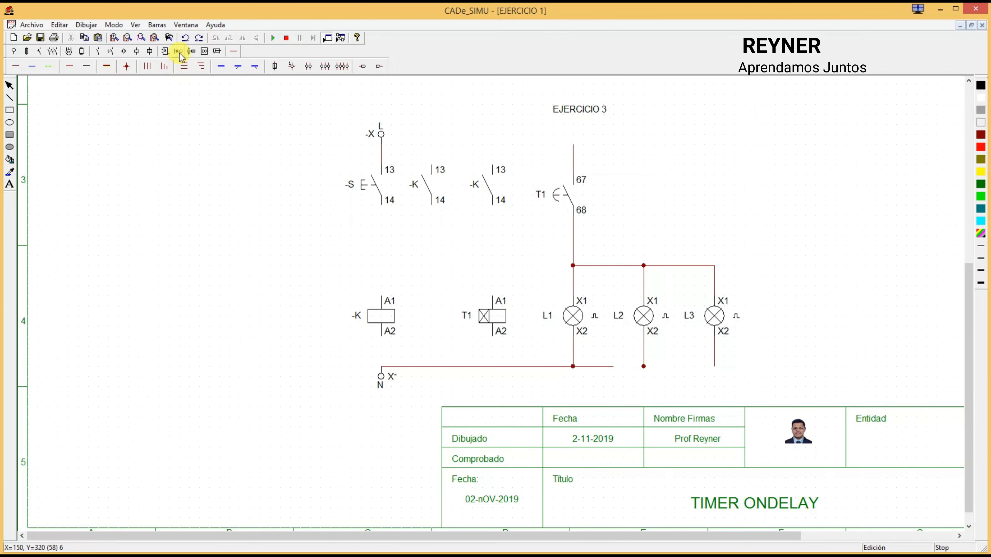
# Step: Move the normally open pushbutton S down to just above relay coil K, freeing the space below the L terminal
pyautogui.click(111, 52)
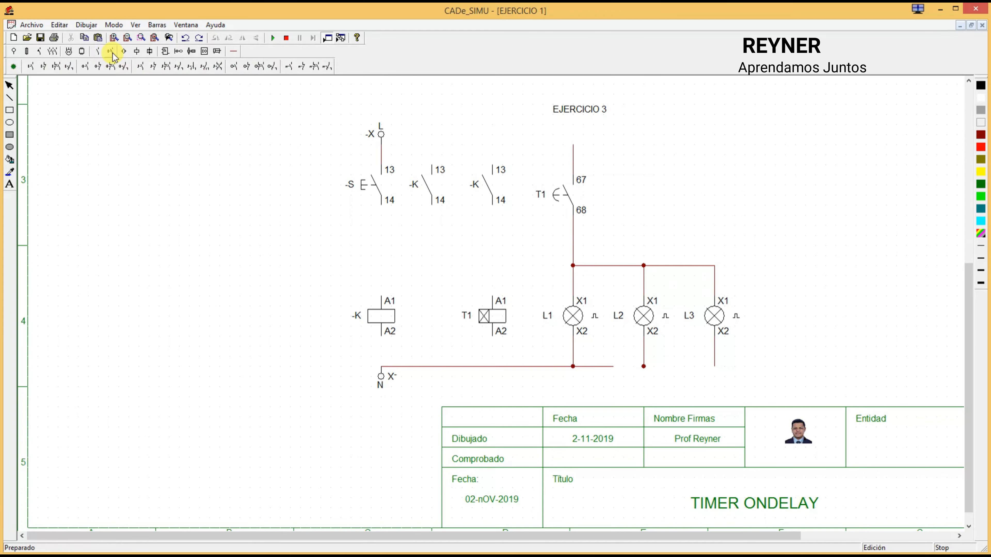
pyautogui.click(43, 67)
pyautogui.press('Escape')
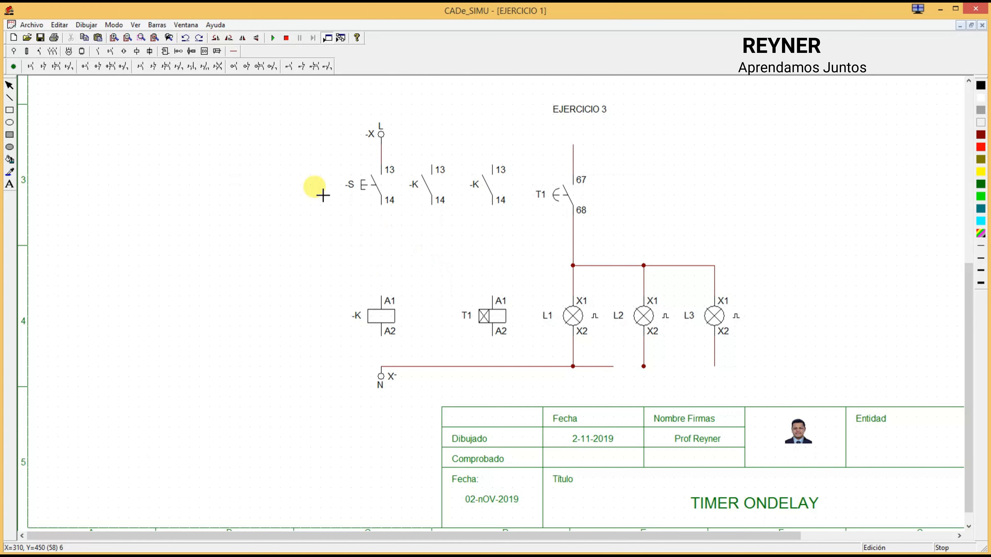
pyautogui.moveTo(378, 189); pyautogui.dragTo(377, 267)
pyautogui.click(326, 205)
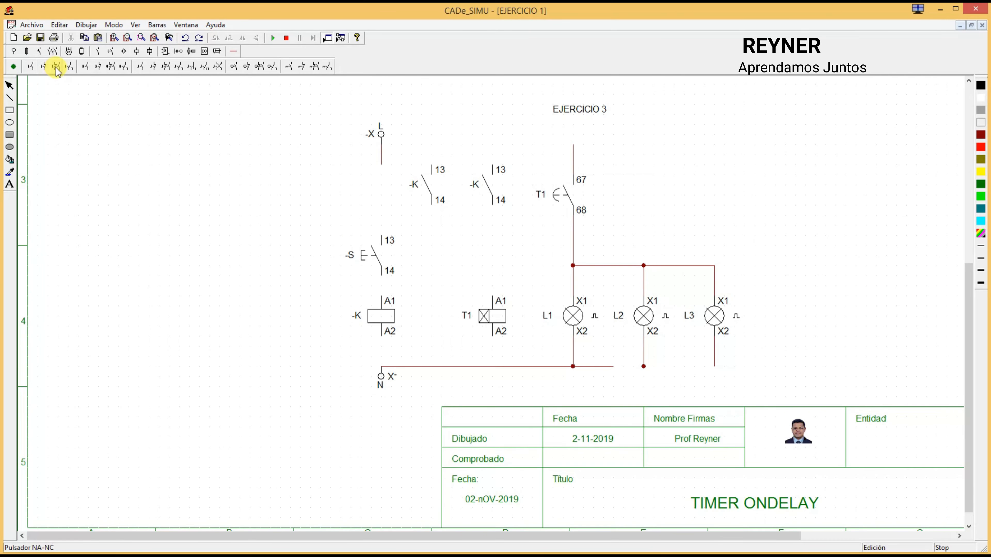
# Step: Place a normally closed pushbutton below the L terminal and move the first K contact down beside the normally open pushbutton
pyautogui.click(44, 67)
pyautogui.click(386, 170)
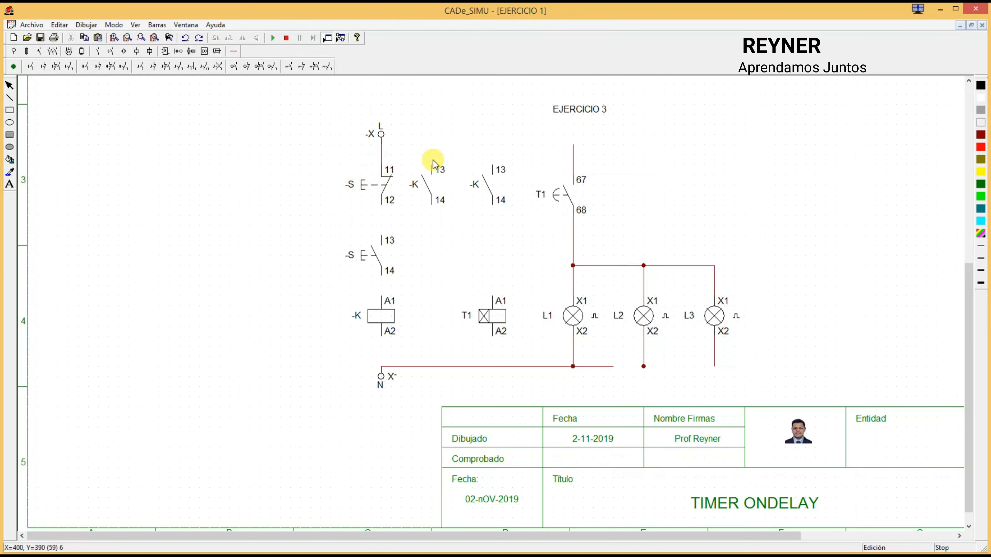
pyautogui.moveTo(432, 188); pyautogui.dragTo(436, 261)
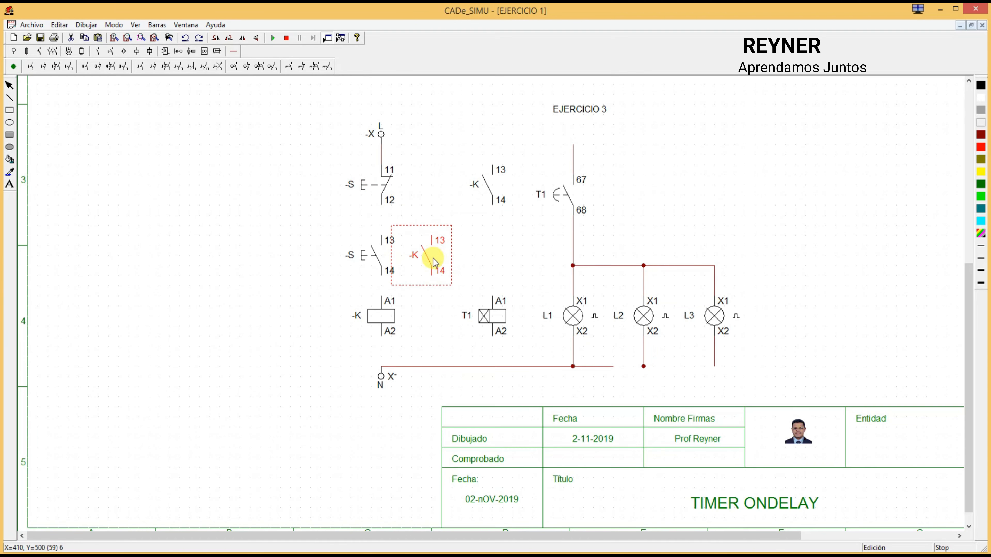
pyautogui.click(431, 191)
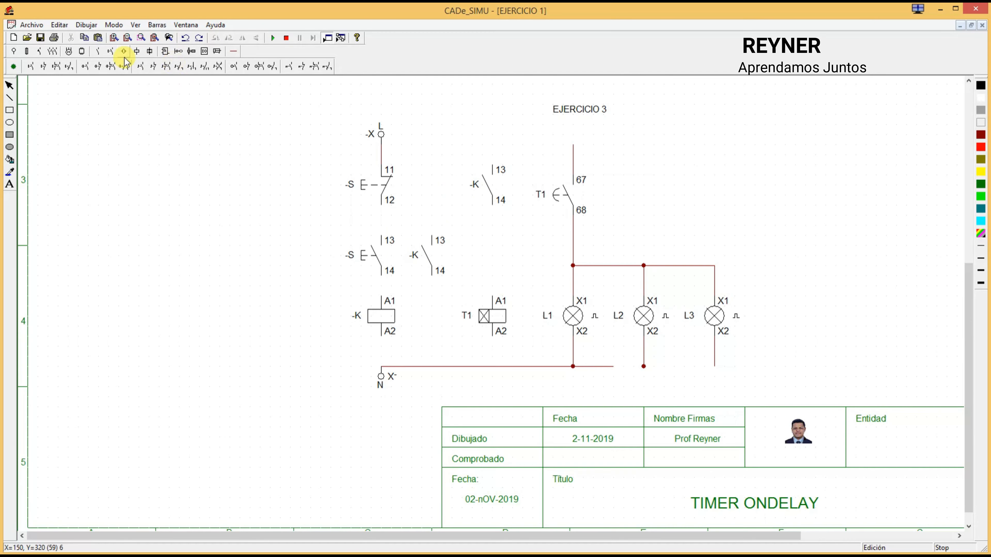
# Step: Wire both pushbuttons and coil K in series down to N, and connect the adjacent K contact in parallel with the normally open pushbutton
pyautogui.click(236, 53)
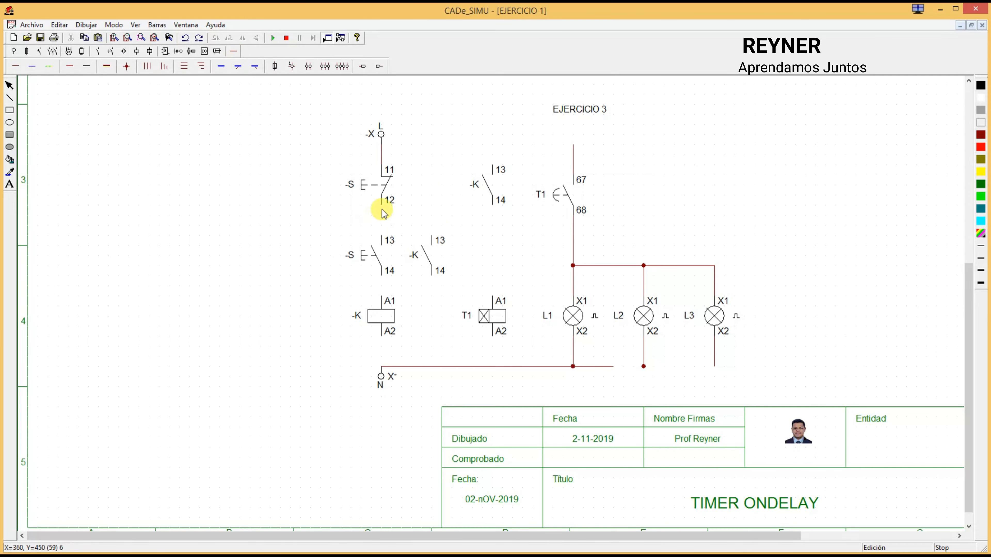
pyautogui.click(22, 66)
pyautogui.moveTo(381, 205); pyautogui.dragTo(386, 239)
pyautogui.moveTo(386, 284); pyautogui.dragTo(382, 367)
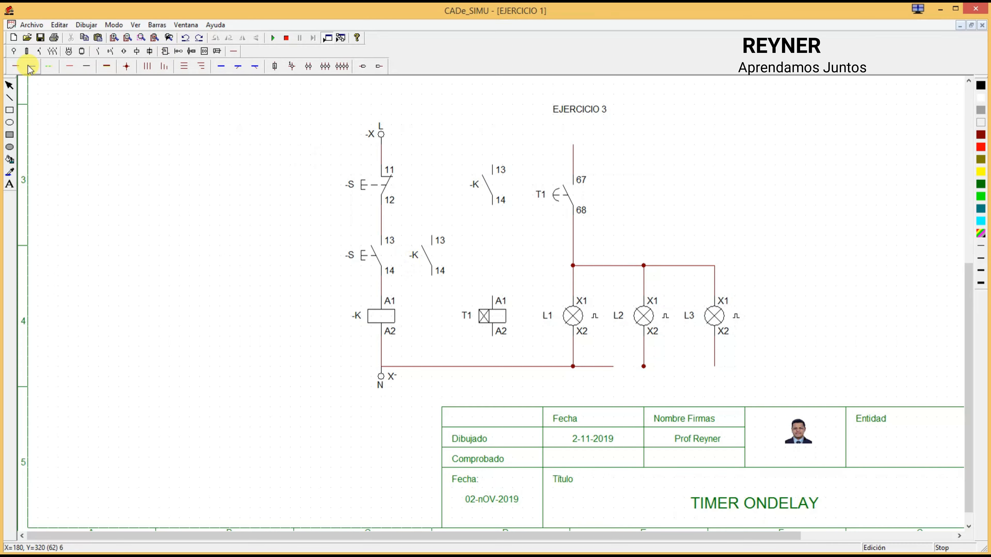
pyautogui.moveTo(387, 225); pyautogui.dragTo(432, 234)
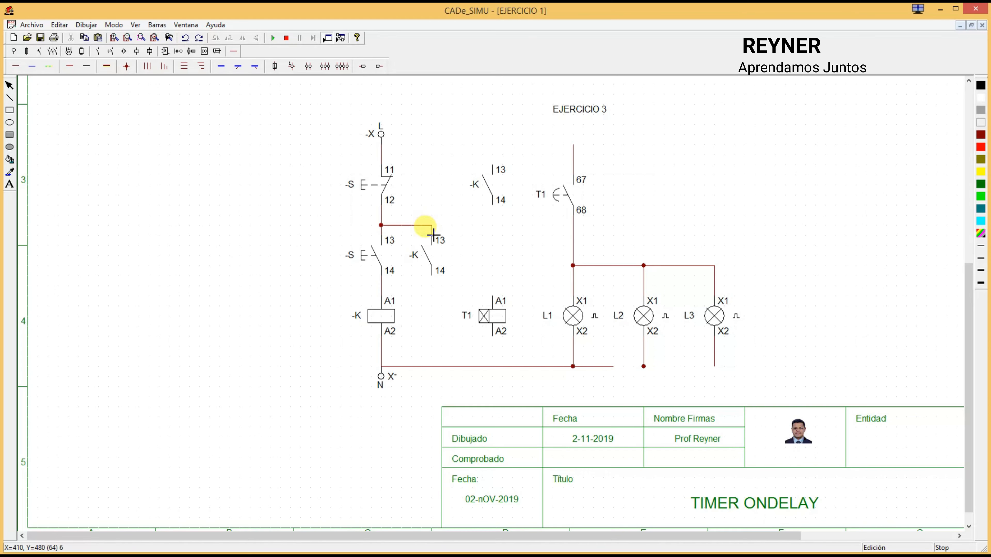
pyautogui.moveTo(437, 290); pyautogui.dragTo(384, 288)
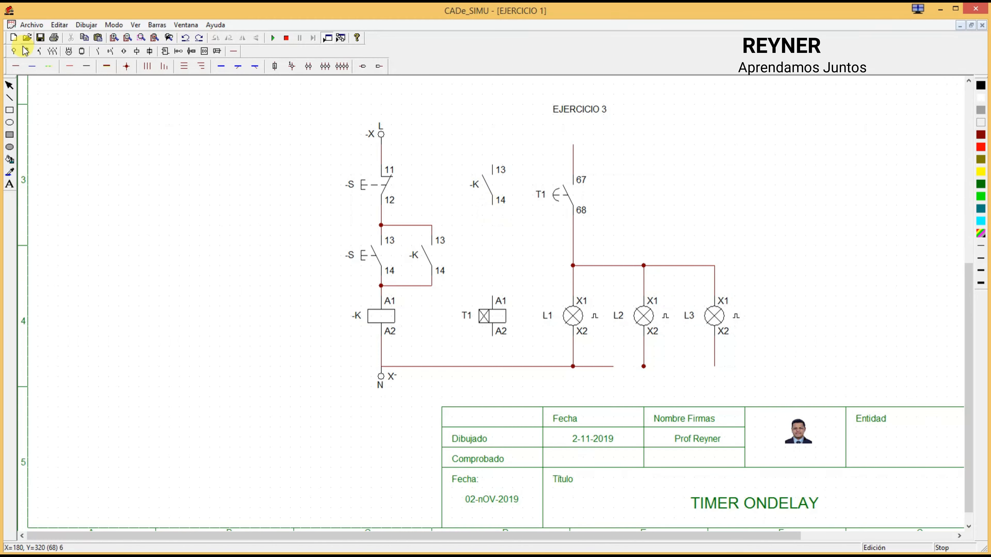
# Step: Wire the second K contact in series with timer coil T1 between the L and N lines, extending the L line to the T1 contact
pyautogui.click(16, 66)
pyautogui.moveTo(492, 203); pyautogui.dragTo(490, 298)
pyautogui.moveTo(492, 336); pyautogui.dragTo(492, 367)
pyautogui.moveTo(385, 147); pyautogui.dragTo(573, 148)
pyautogui.moveTo(495, 151); pyautogui.dragTo(492, 145)
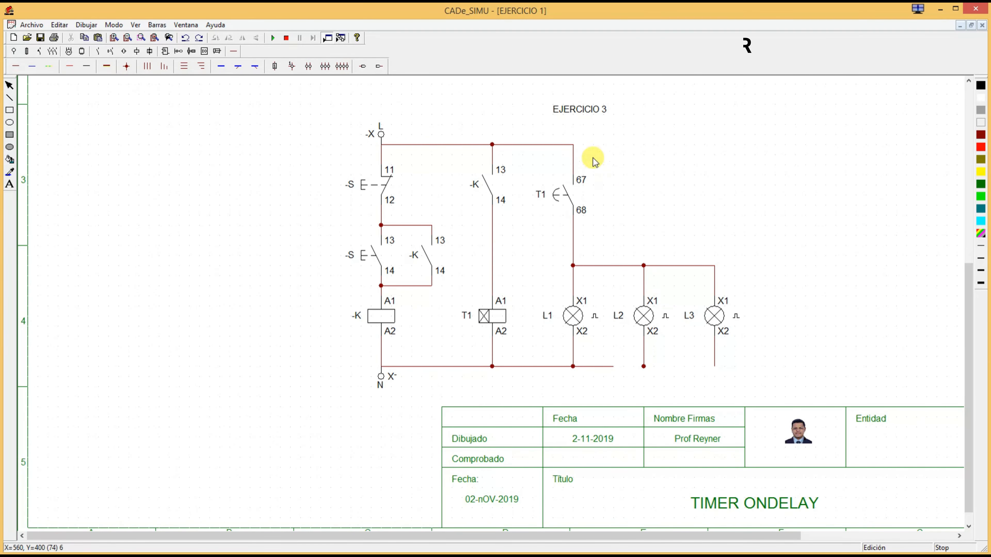
# Step: Rename relay coil K as K1
pyautogui.doubleClick(374, 321)
pyautogui.click(480, 234)
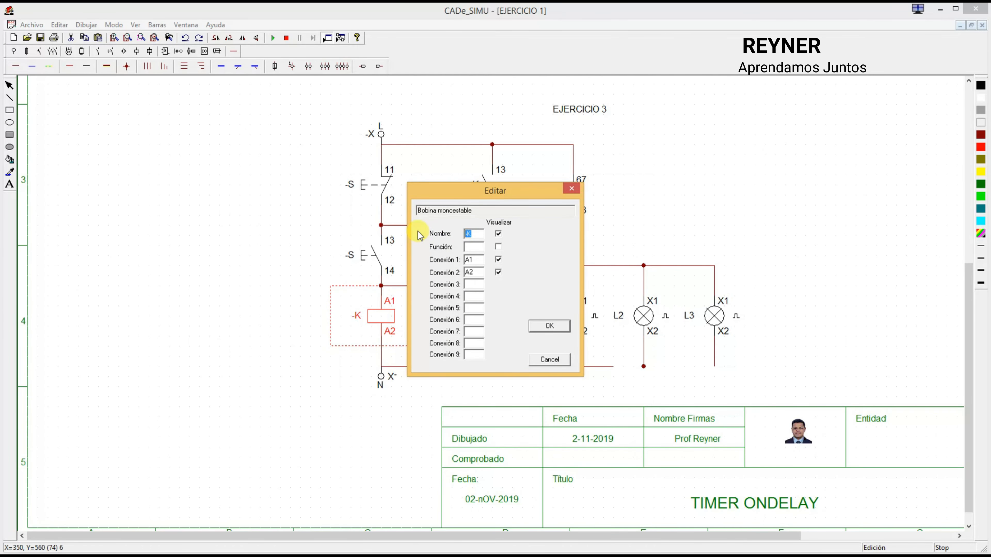
pyautogui.write('K1')
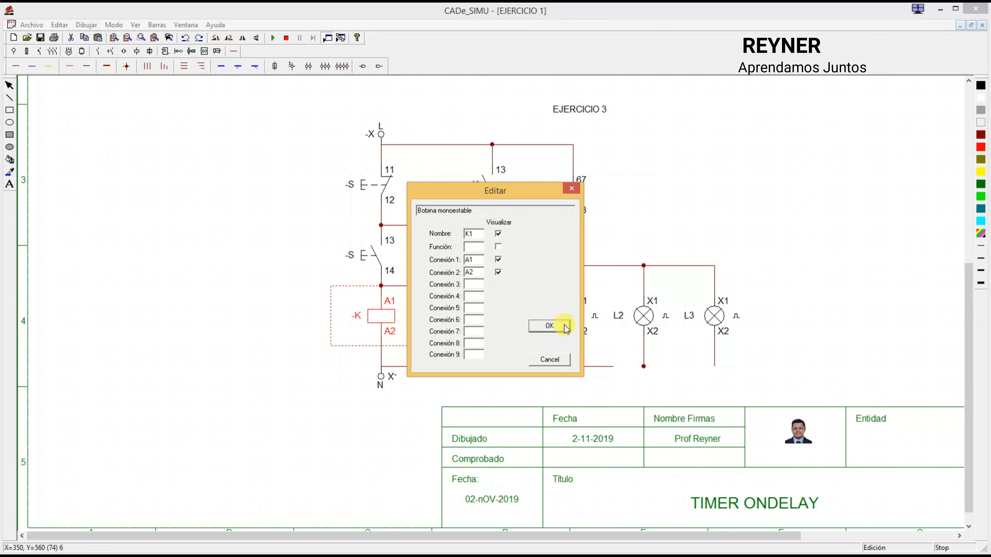
pyautogui.click(549, 326)
# Step: Rename both normally open K contacts as K1 to match the relay coil
pyautogui.doubleClick(492, 182)
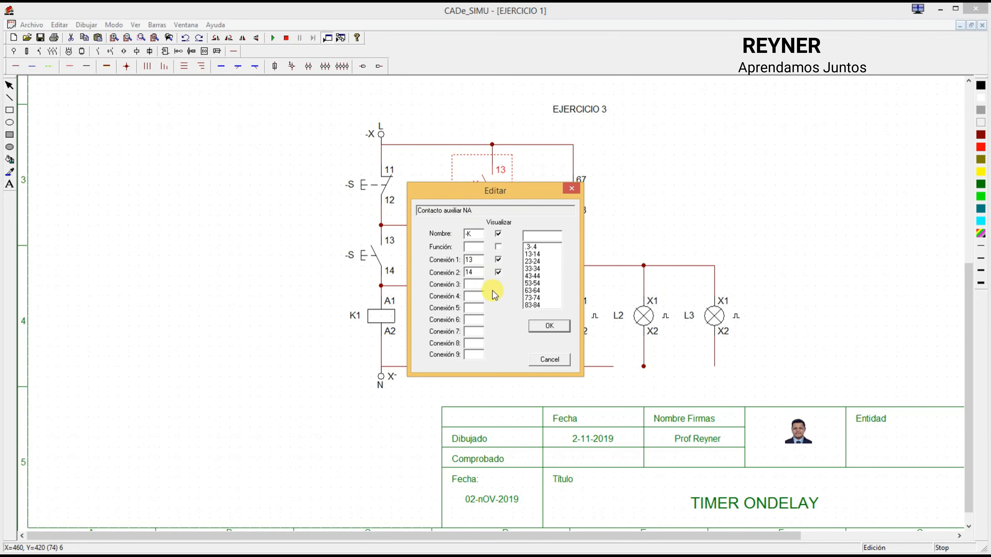
pyautogui.doubleClick(471, 234)
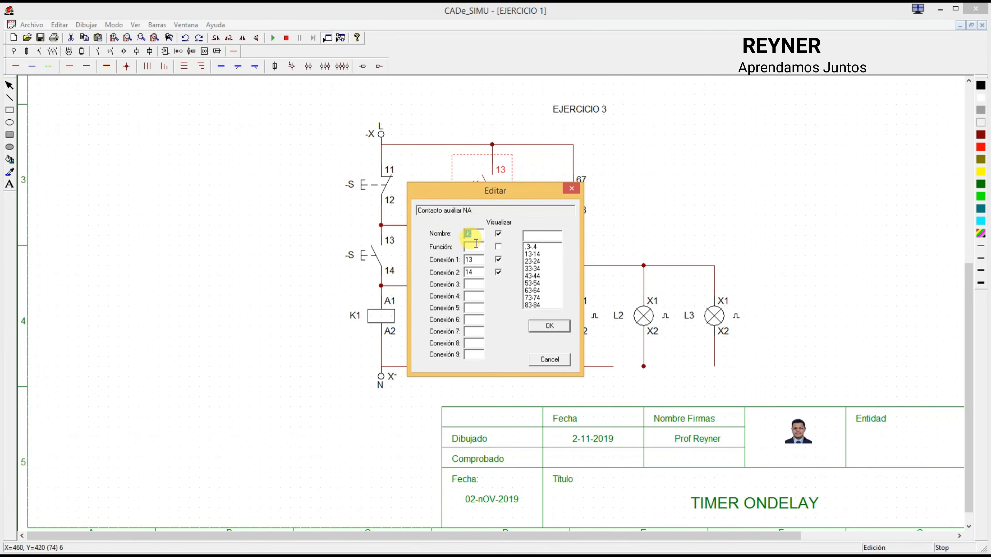
pyautogui.click(558, 329)
pyautogui.doubleClick(418, 254)
pyautogui.click(482, 231)
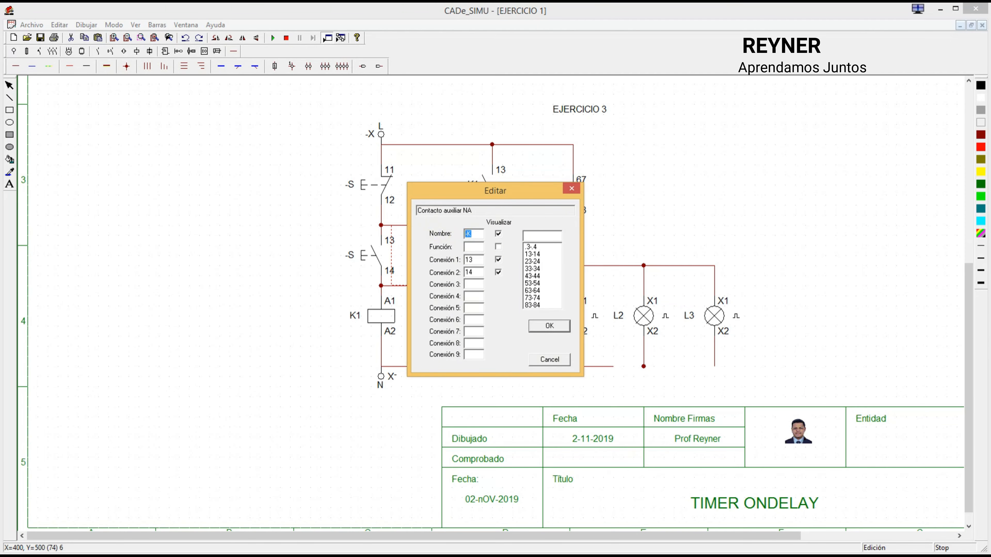
pyautogui.click(559, 331)
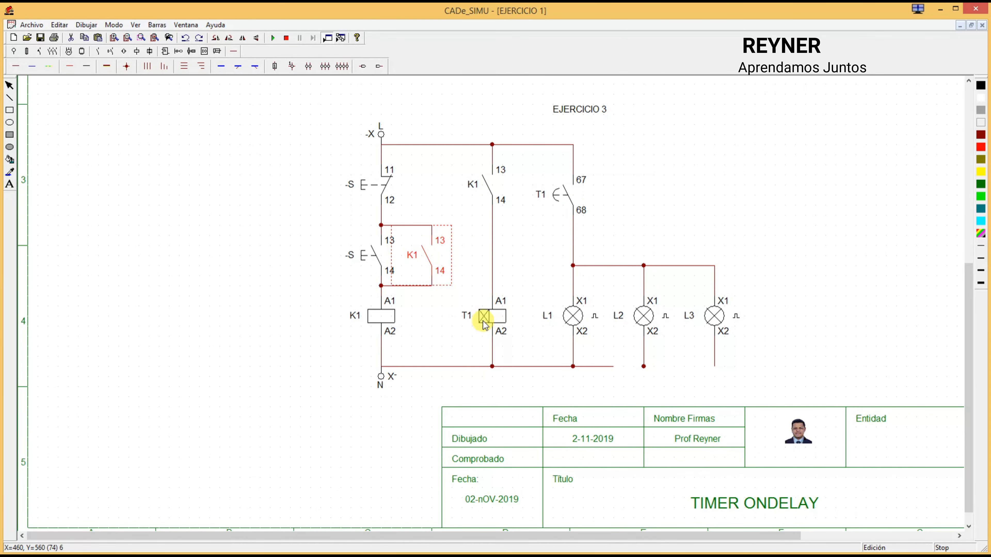
pyautogui.click(676, 200)
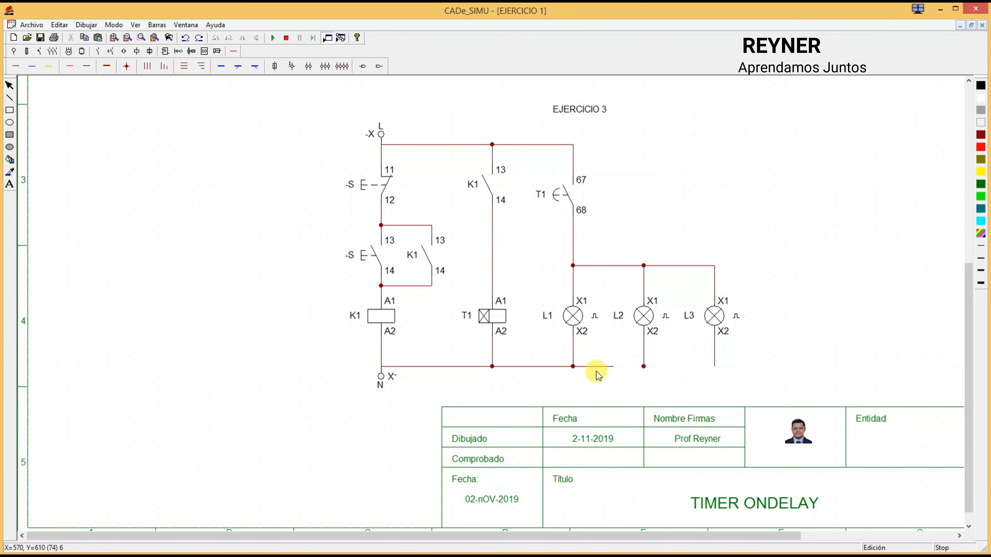
# Step: Replace the incomplete neutral wire with one continuous wire from below lamp L3 to the N terminal
pyautogui.press('Delete')
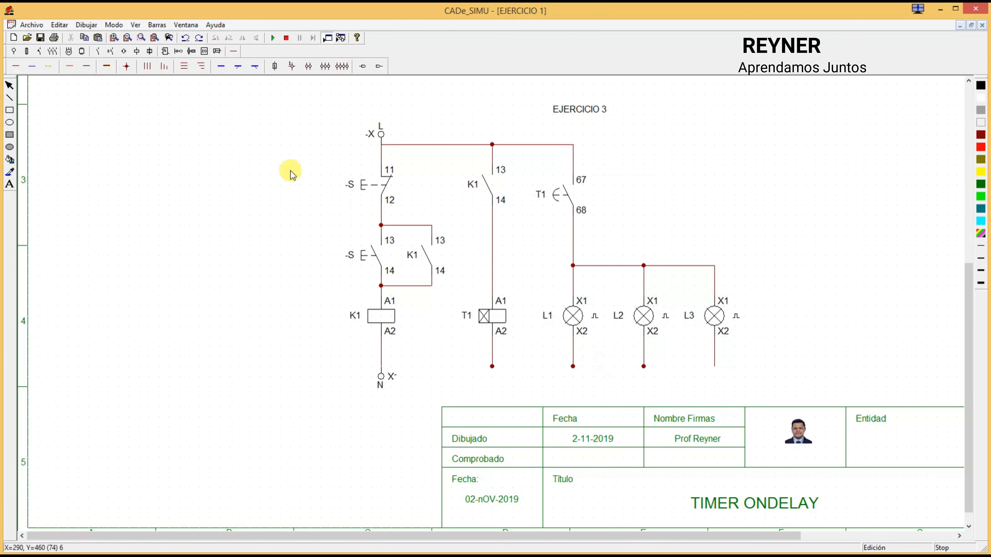
pyautogui.click(33, 72)
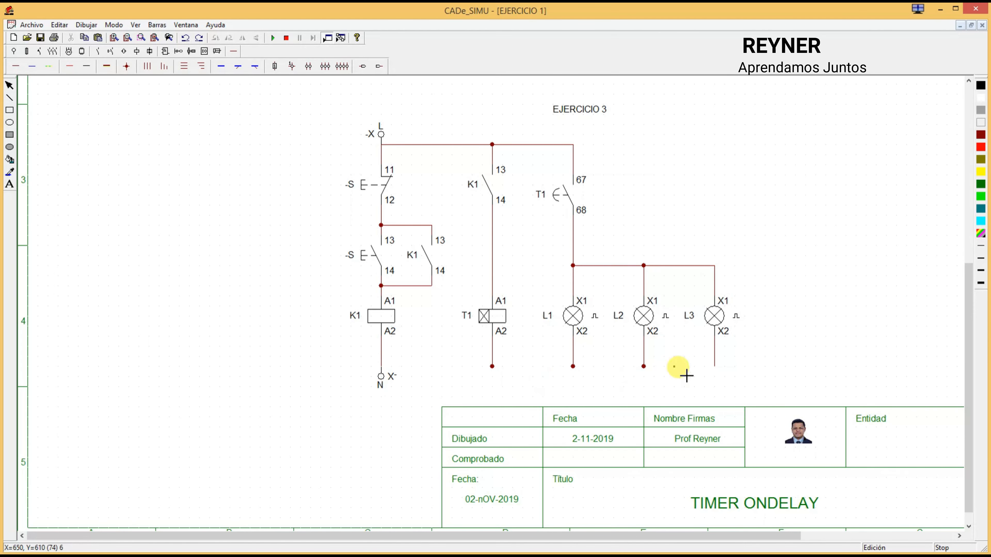
pyautogui.moveTo(714, 366)
pyautogui.mouseDown()
pyautogui.moveTo(436, 355)
pyautogui.moveTo(381, 366)
pyautogui.mouseUp()
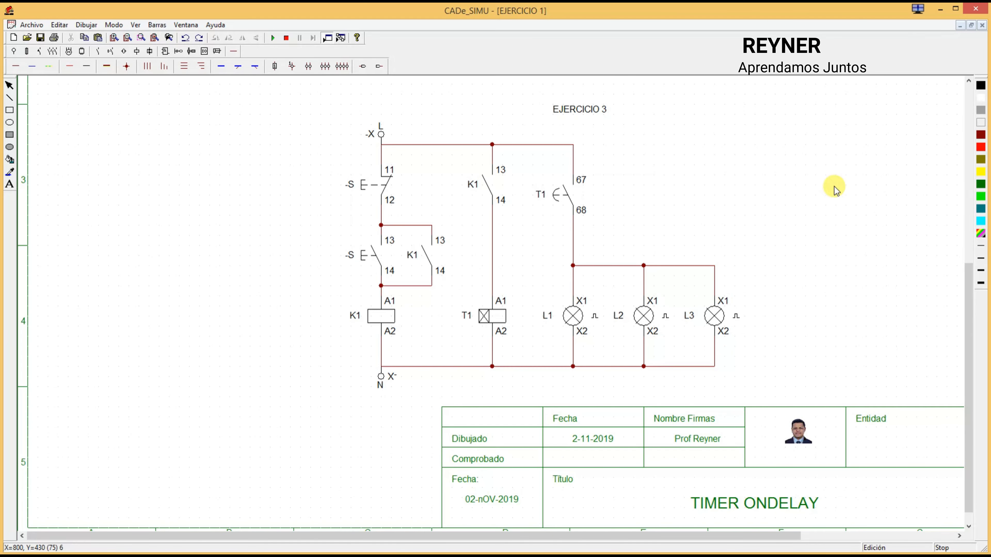
# Step: Rename the normally closed pushbutton as OFF and the normally open pushbutton as ON
pyautogui.doubleClick(365, 185)
pyautogui.doubleClick(469, 233)
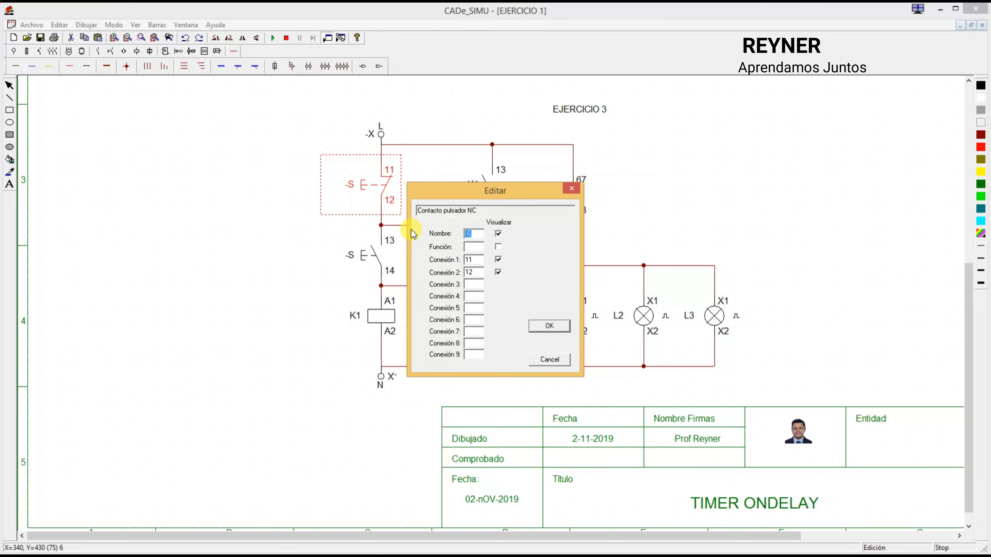
pyautogui.click(553, 326)
pyautogui.doubleClick(368, 256)
pyautogui.doubleClick(472, 234)
pyautogui.write('ON')
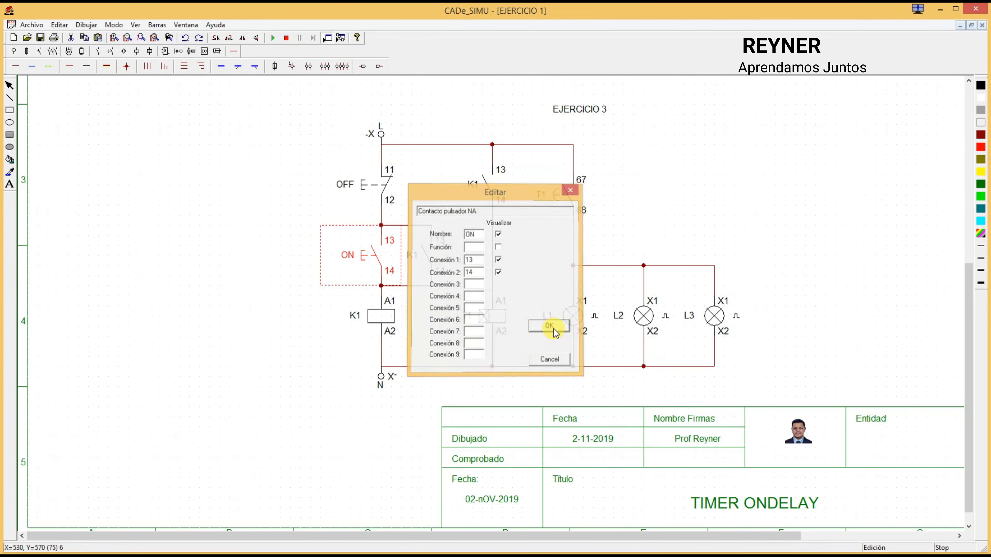
pyautogui.click(553, 330)
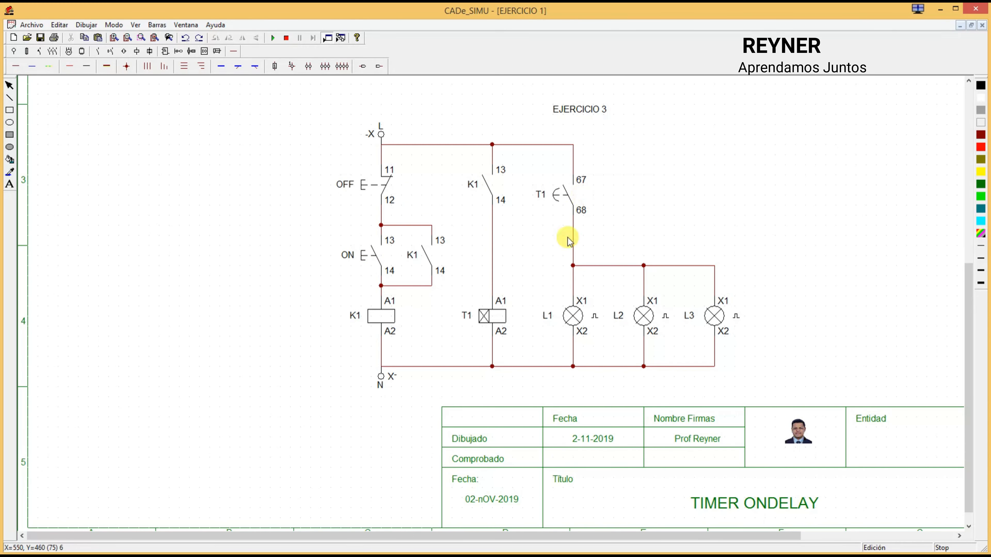
# Step: Start the simulation and actuate the ON pushbutton to energize relay K1 and timer T1
pyautogui.click(272, 38)
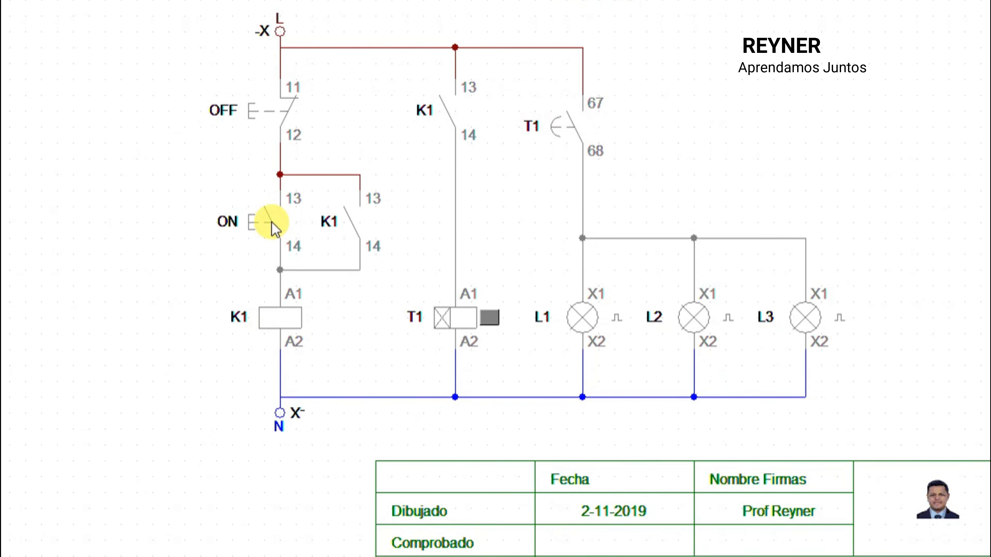
pyautogui.click(274, 229)
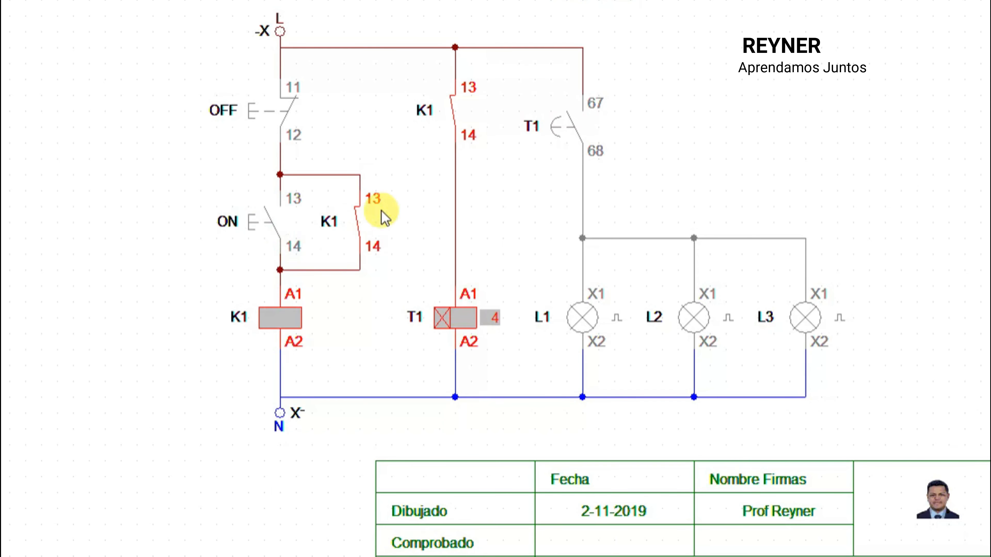